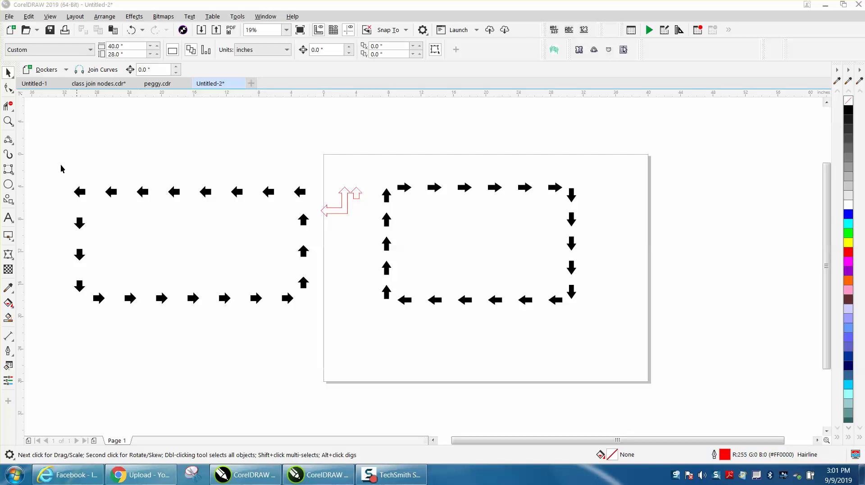
Zoom in on the left and right arrow borders.
key("z")
left_click_drag(63, 157, 664, 368)
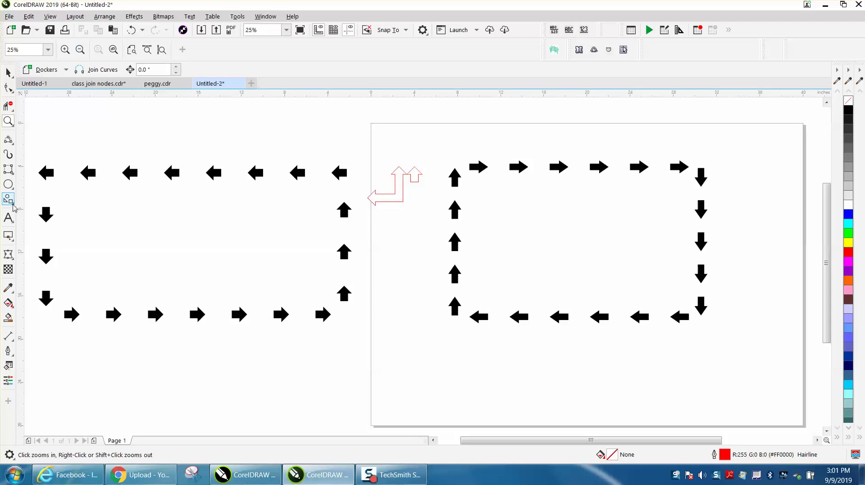
left_click(8, 199)
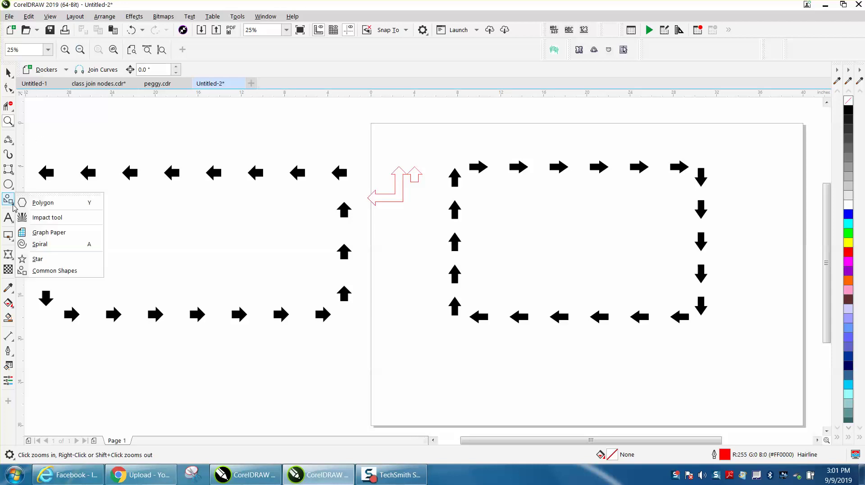
left_click(45, 271)
left_click(8, 72)
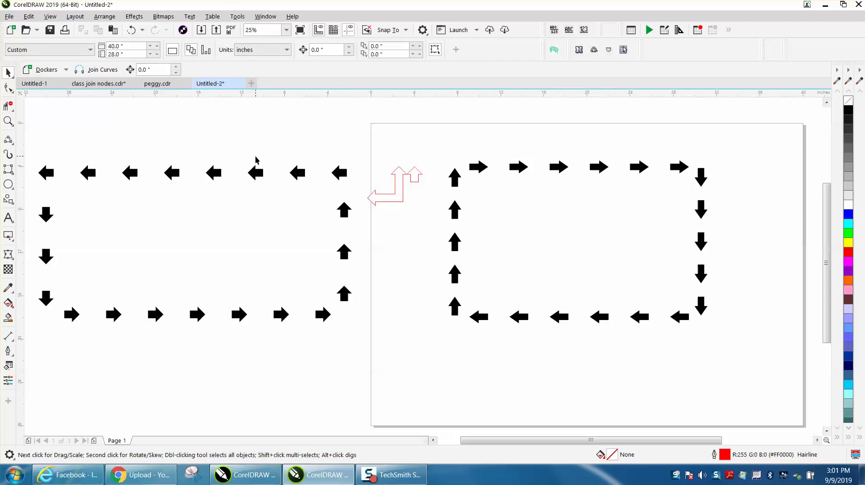
scroll(256, 160, "down", 2)
left_click(8, 121)
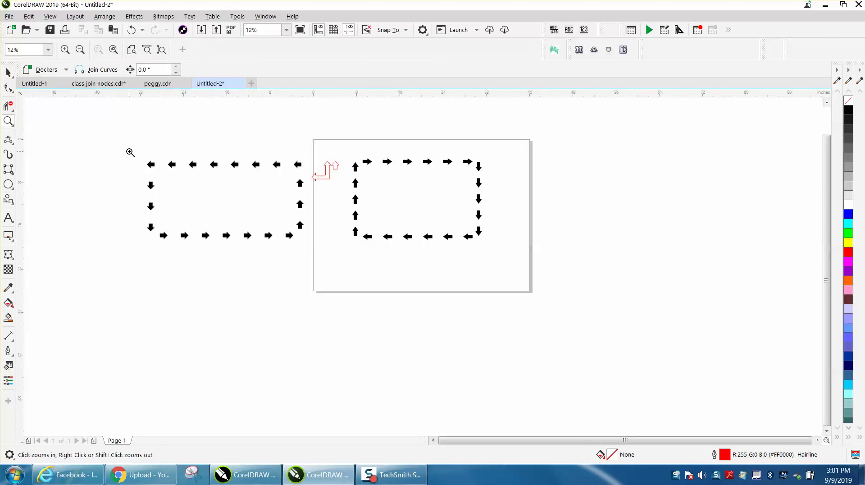
left_click_drag(129, 151, 328, 256)
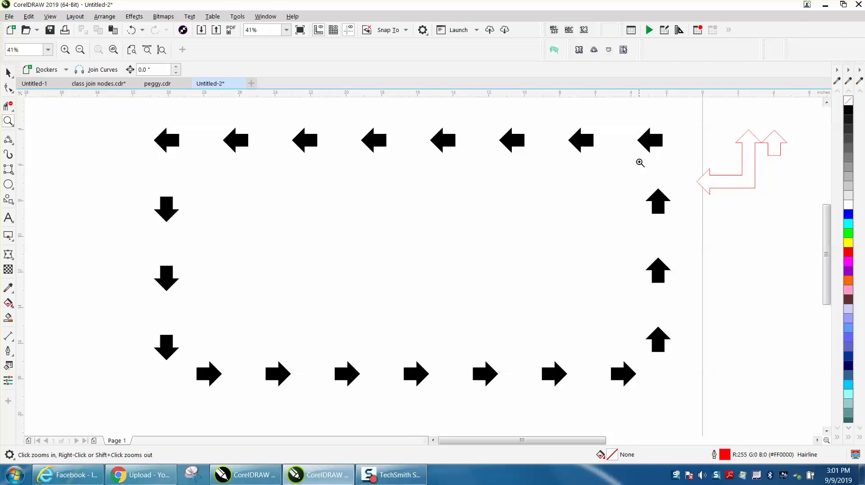
scroll(183, 158, "down", 3)
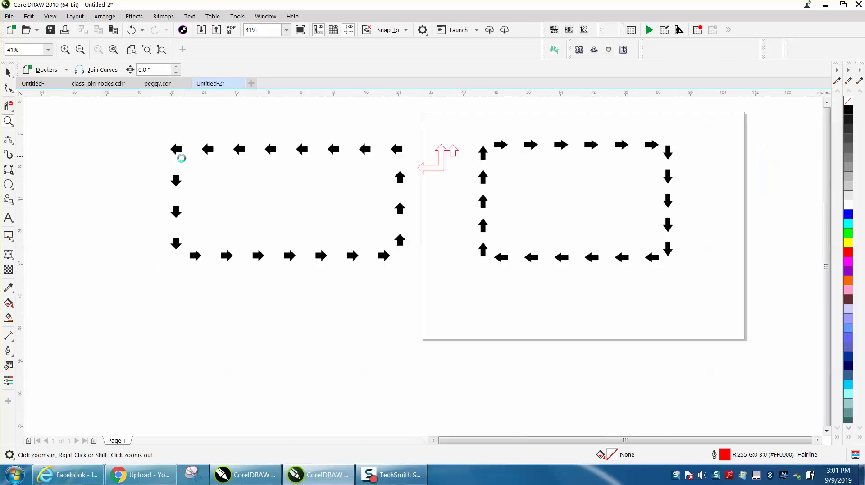
left_click_drag(155, 143, 383, 223)
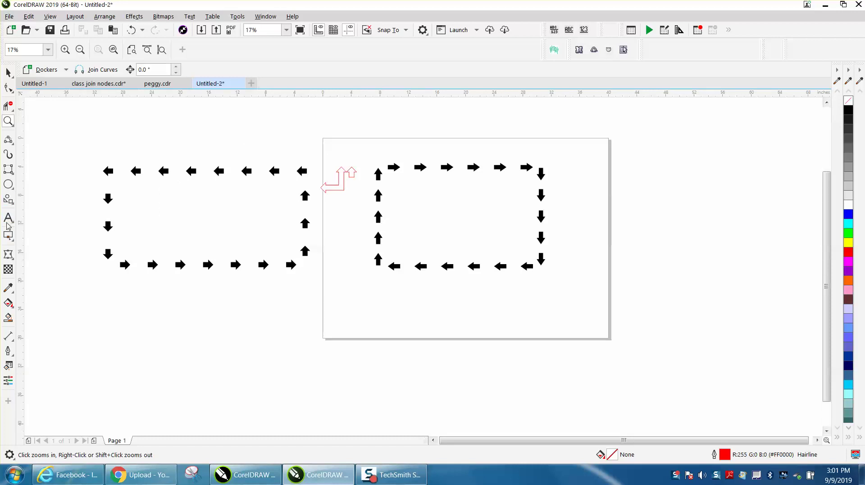
Draw a large rectangle below the left arrow border.
left_click(13, 176)
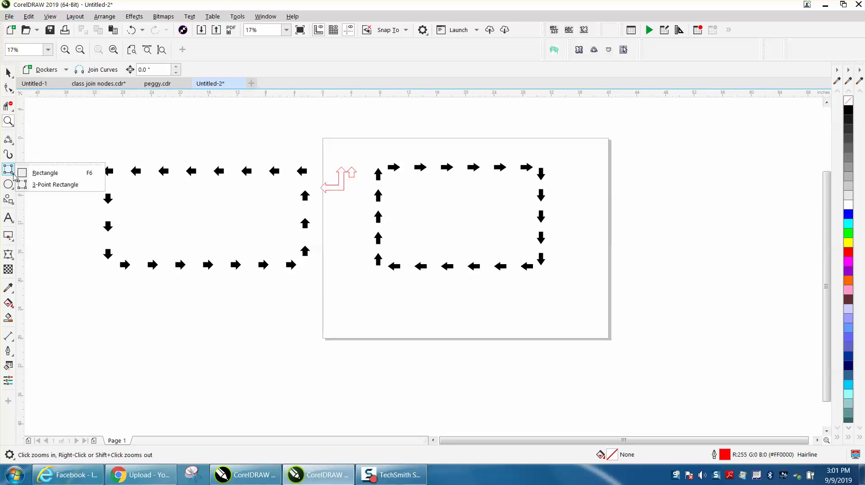
left_click(40, 172)
left_click_drag(108, 305, 316, 400)
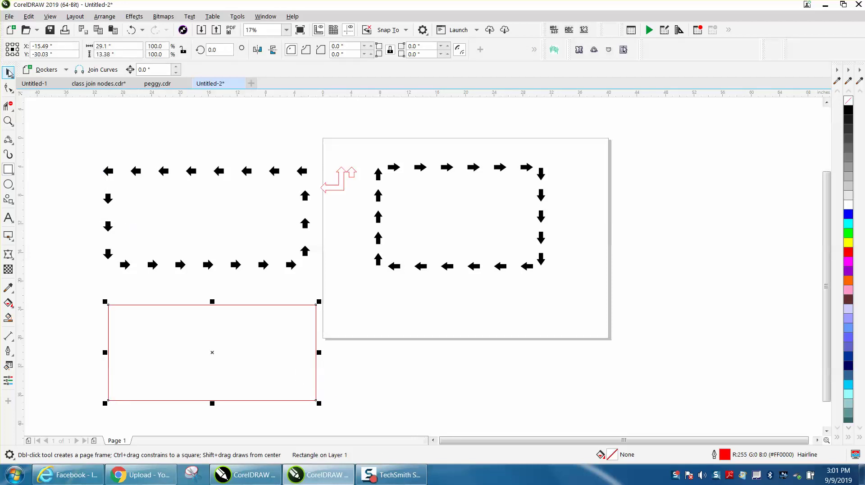
left_click(8, 72)
Move the small arrow onto the page, fill it black, remove its outline, and rotate it 90°.
left_click_drag(350, 177, 335, 283)
left_click(848, 110)
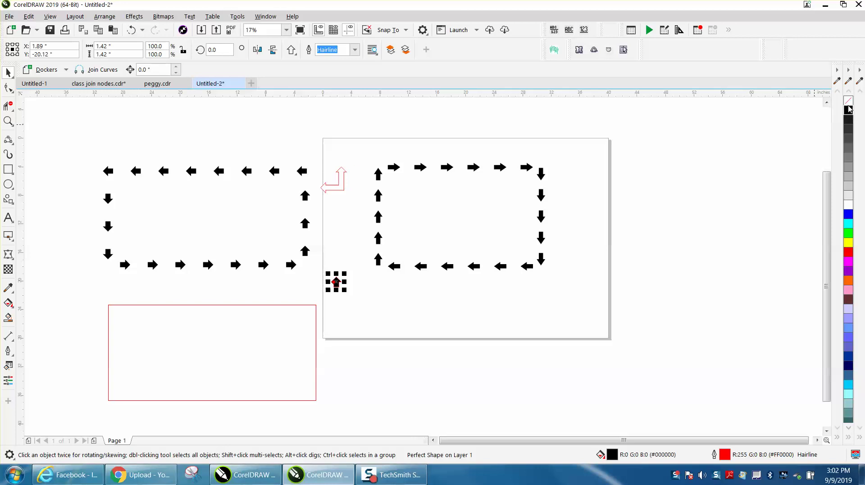
right_click(848, 100)
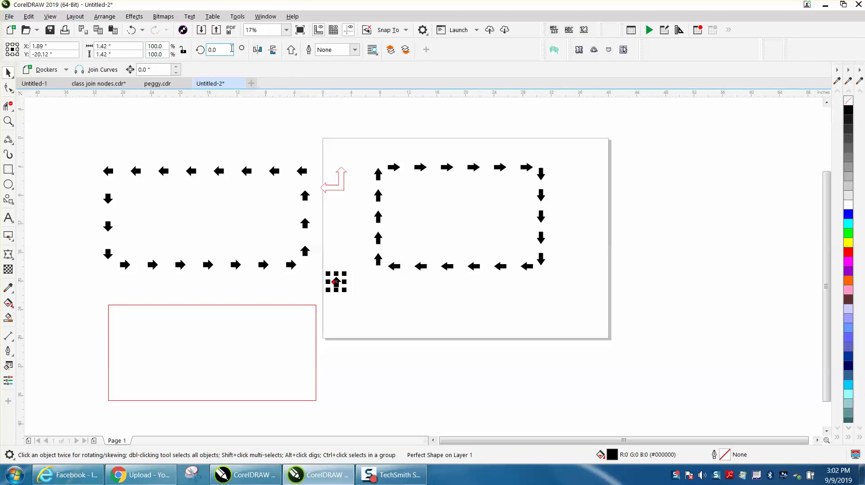
type("90")
key("Return")
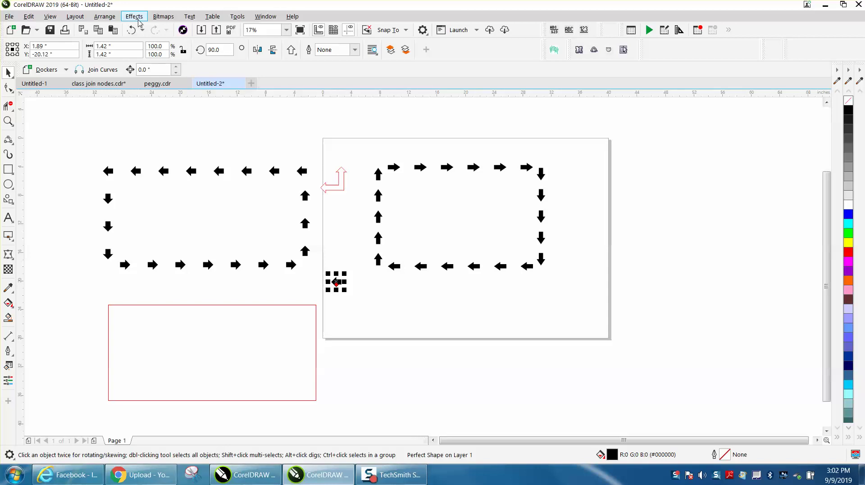
Fit the black arrow around the red rectangle with Fit Objects to Path, then delete the rectangle.
left_click(105, 16)
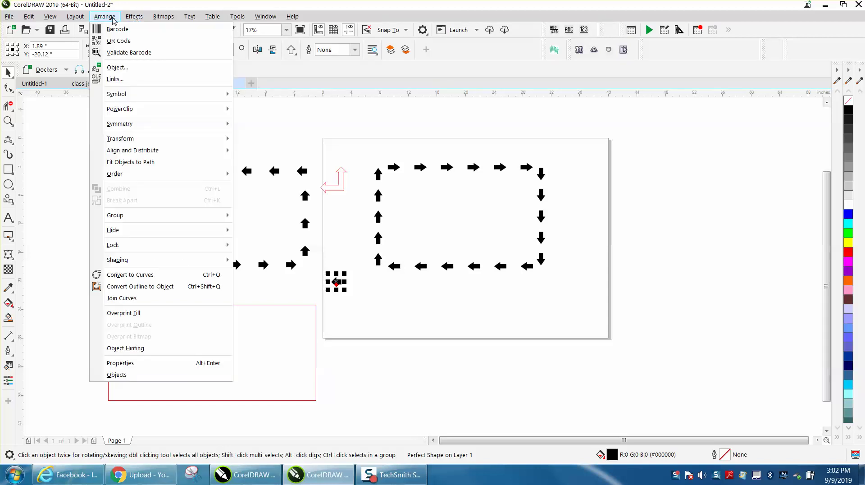
left_click(131, 162)
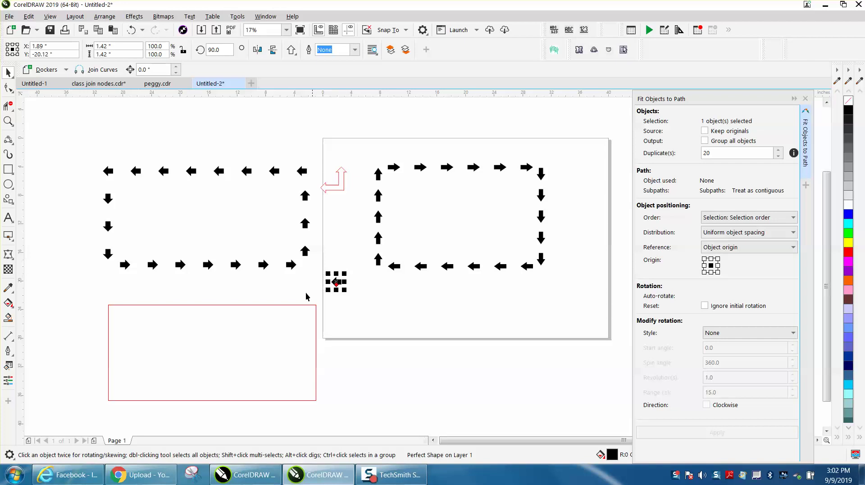
left_click(298, 305, "shift")
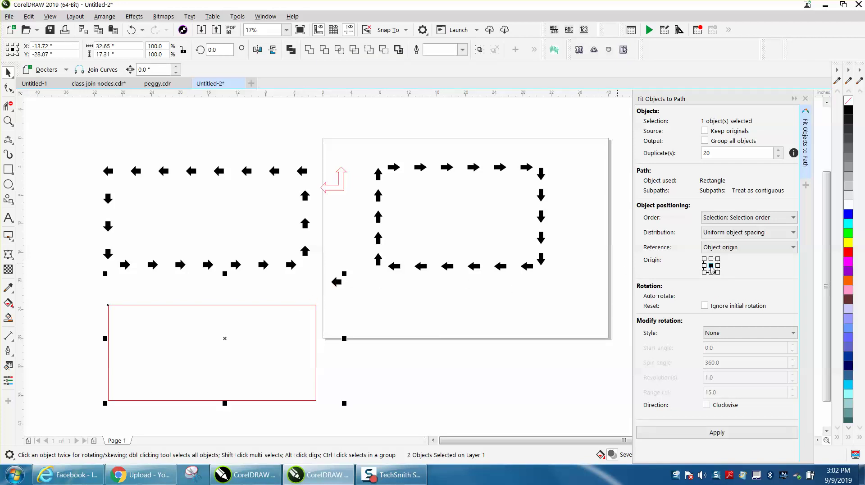
left_click(715, 433)
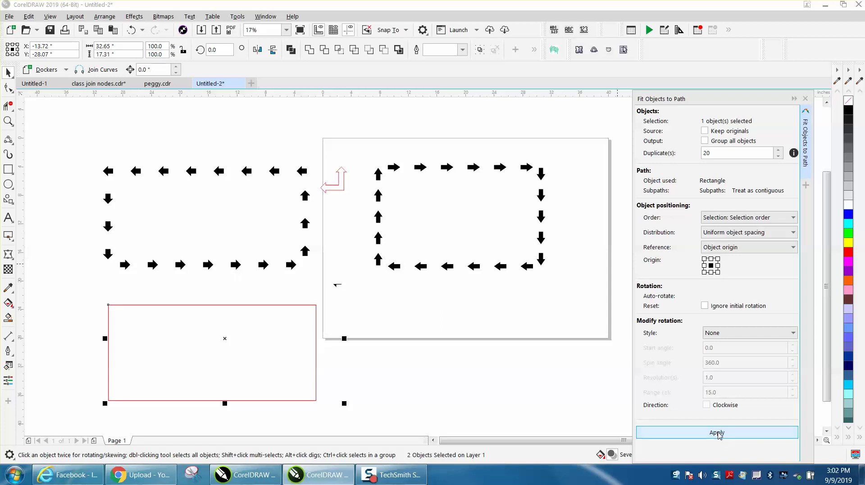
left_click(319, 319)
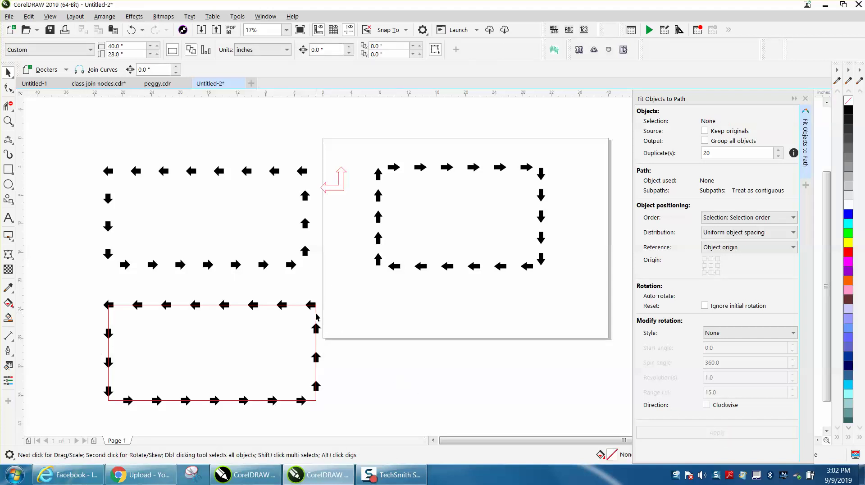
left_click(316, 317)
key("Delete")
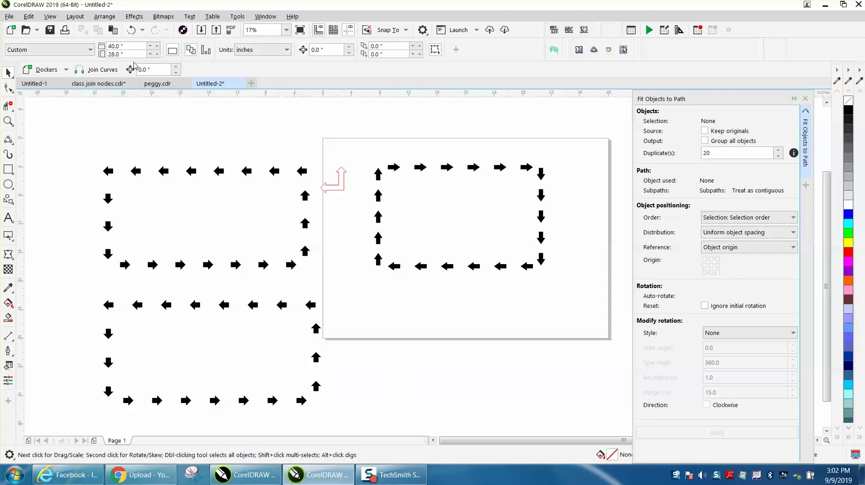
Undo the arrow fitting and rectangle deletion, then move the lone arrow up and the right frame below the page.
left_click(131, 30)
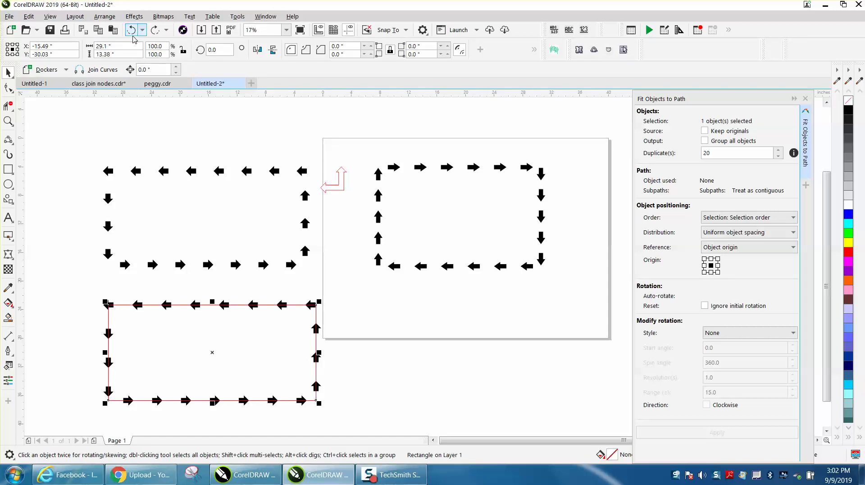
left_click(131, 30)
left_click(366, 249)
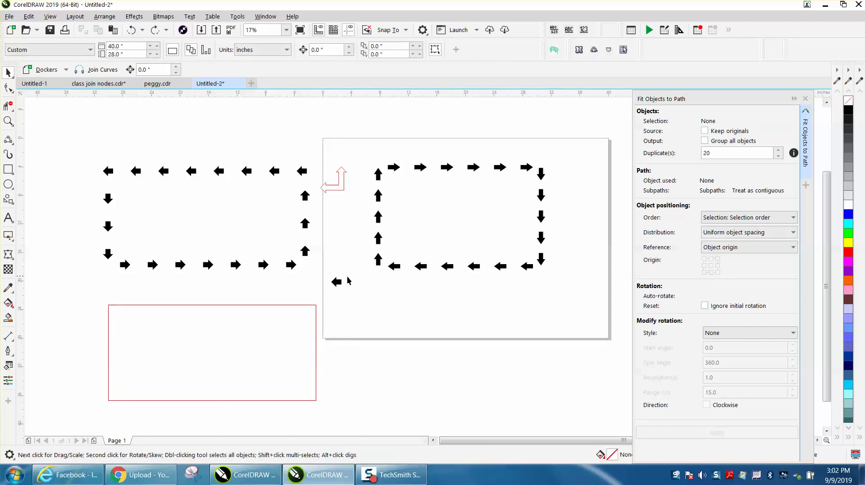
left_click_drag(336, 282, 337, 217)
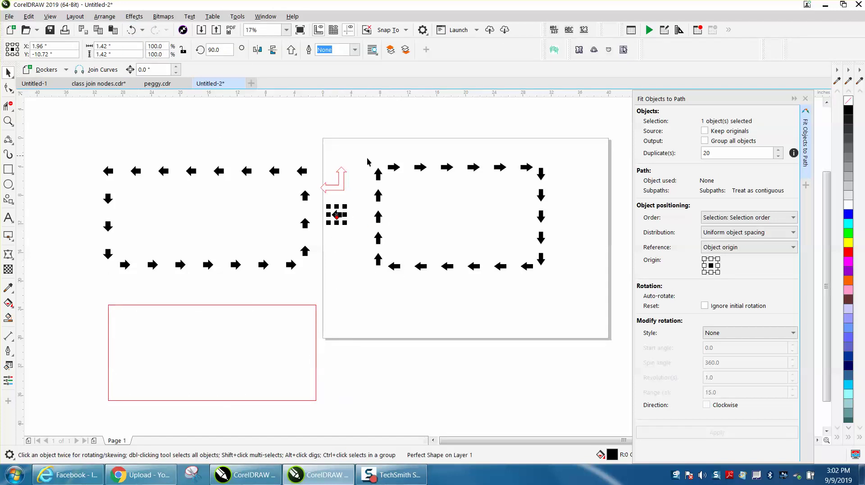
left_click_drag(370, 166, 571, 308)
left_click_drag(458, 216, 465, 366)
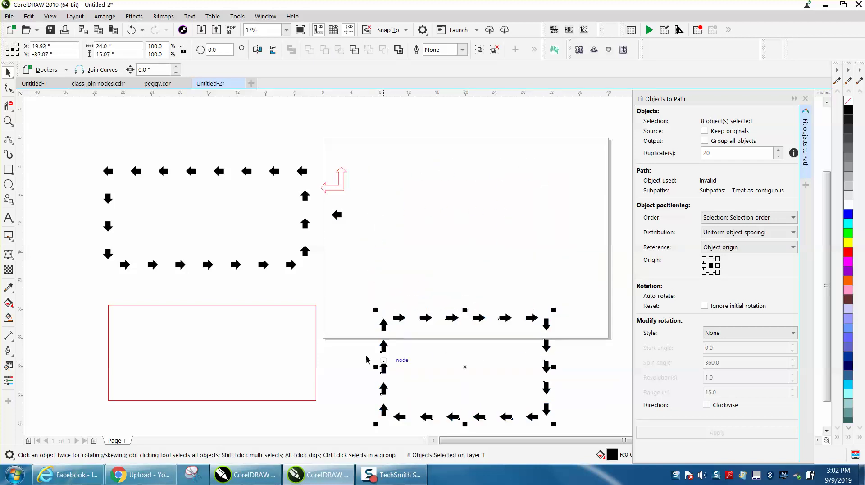
Move the red rectangle onto the page, narrow it to about 22.47 in, and place the arrow inside.
left_click_drag(479, 215, 574, 170)
left_click_drag(576, 215, 525, 215)
left_click_drag(458, 220, 498, 222)
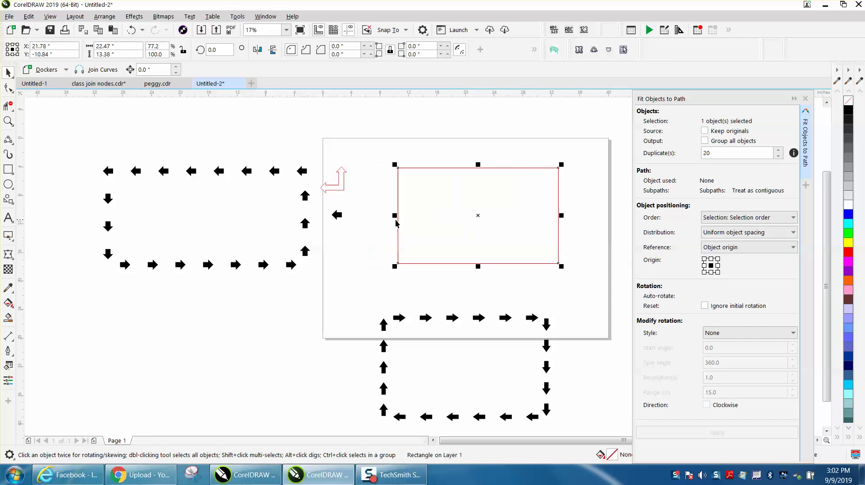
left_click(338, 216)
left_click_drag(338, 216, 546, 182)
Place the black arrow on the rectangle's top-right corner and a copy on its top-left corner.
left_click(8, 121)
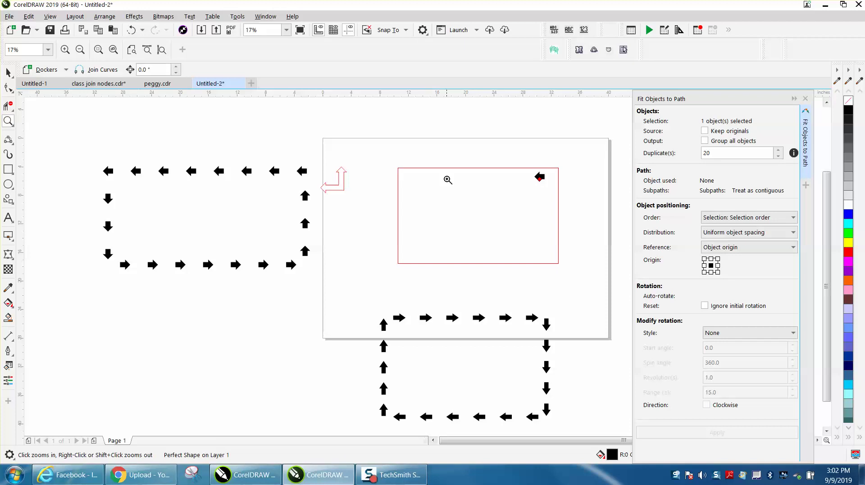
left_click_drag(378, 149, 591, 288)
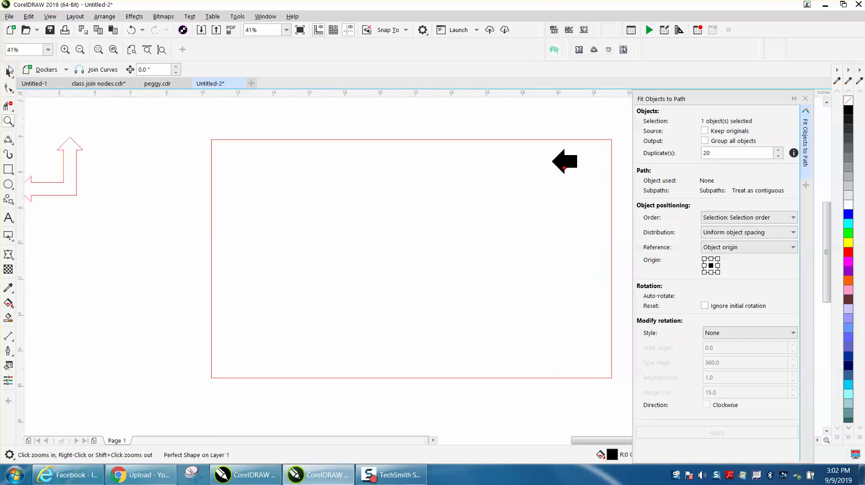
left_click(8, 71)
left_click(558, 170)
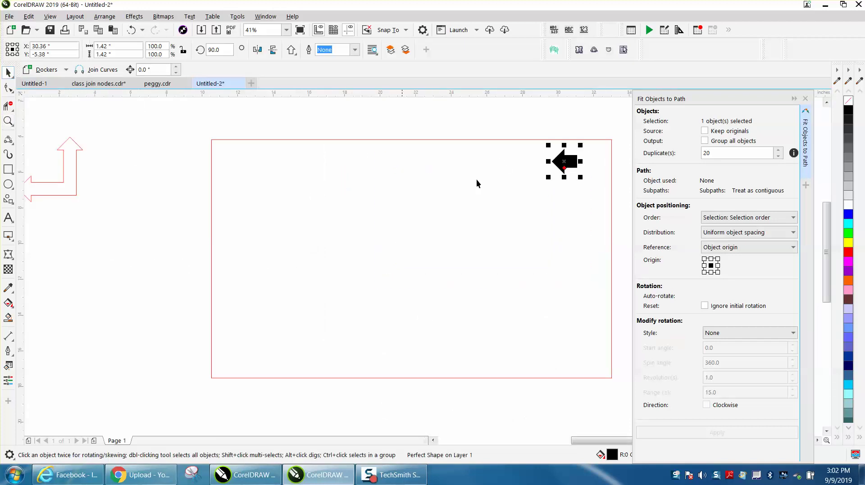
left_click_drag(563, 162, 598, 140)
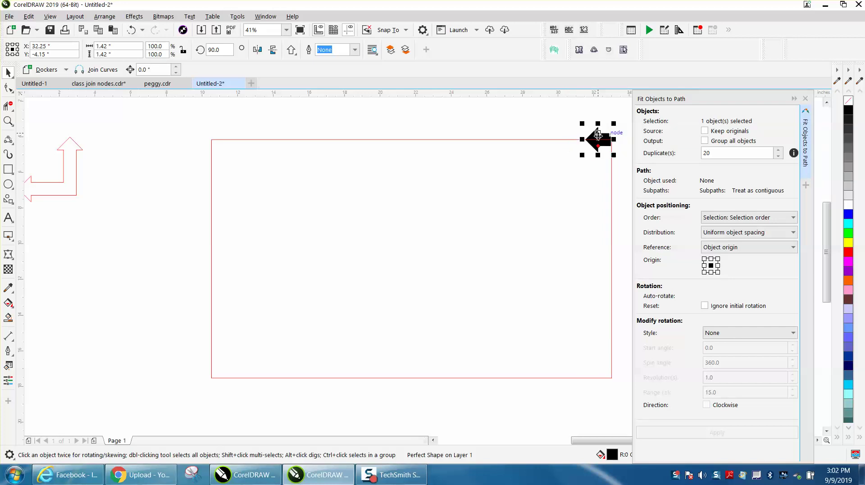
left_click_drag(598, 135, 225, 146)
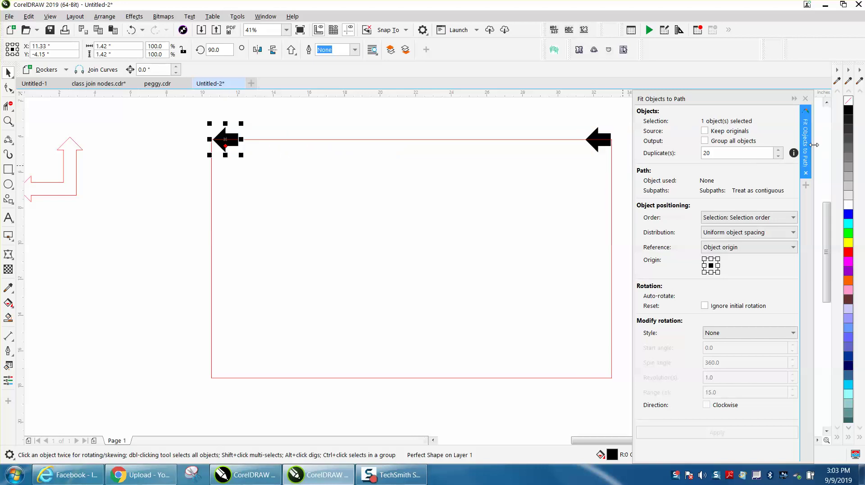
left_click(805, 99)
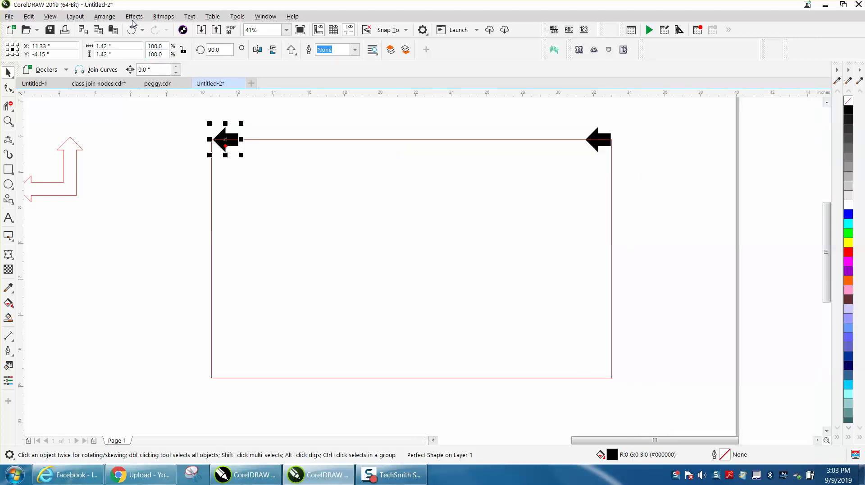
Blend the two top corner arrows with 5 steps, after undoing a 4-step trial.
left_click(133, 17)
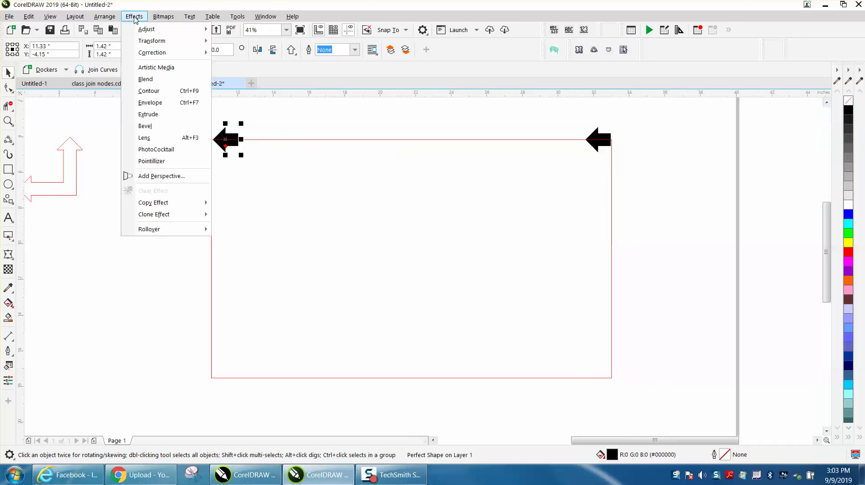
left_click(145, 79)
left_click_drag(107, 108, 545, 176)
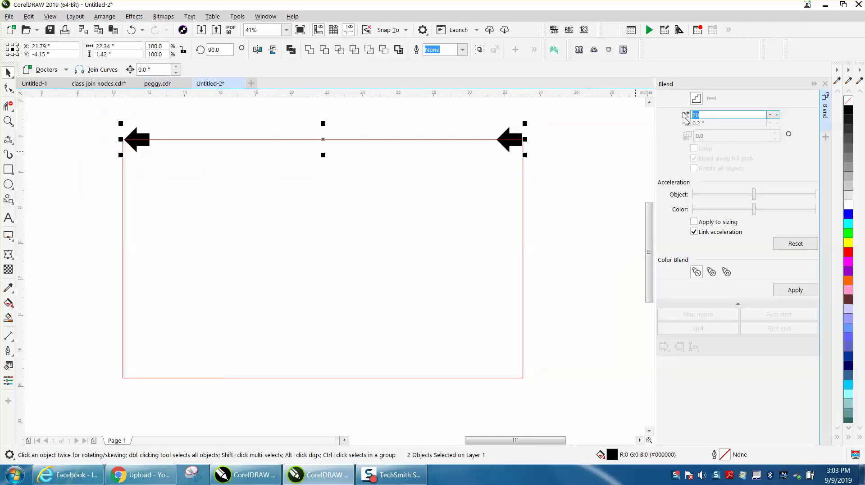
type("4")
left_click(800, 294)
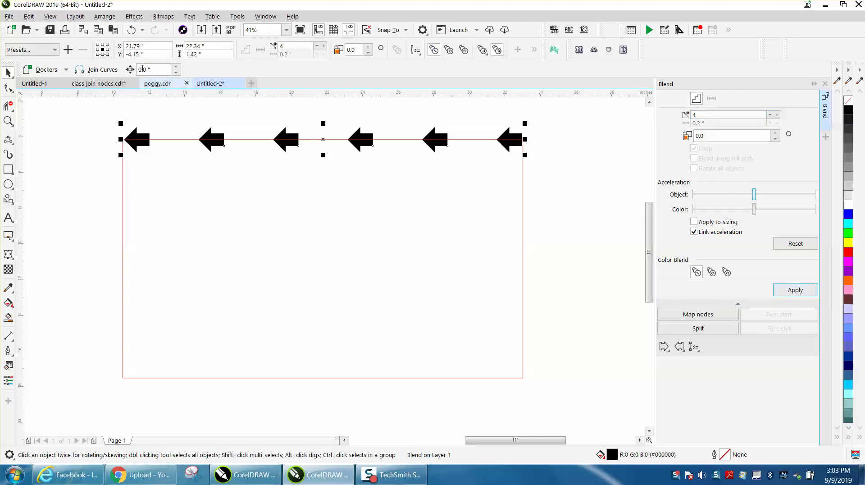
left_click(132, 30)
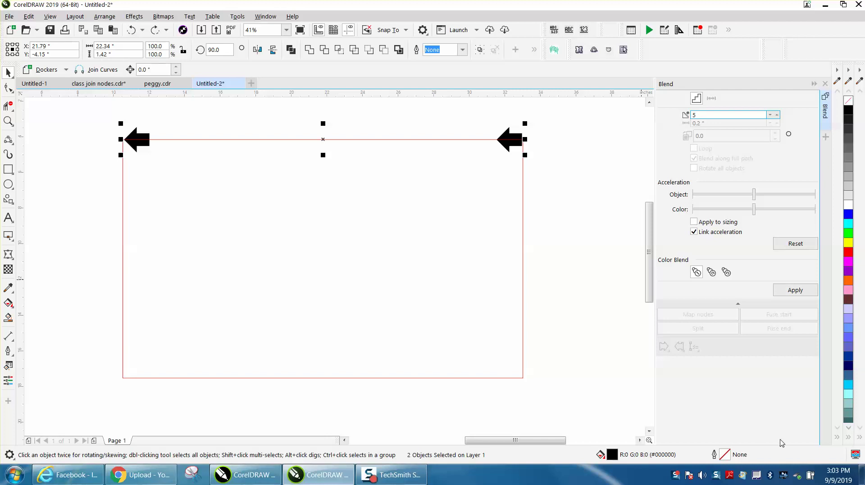
left_click(795, 291)
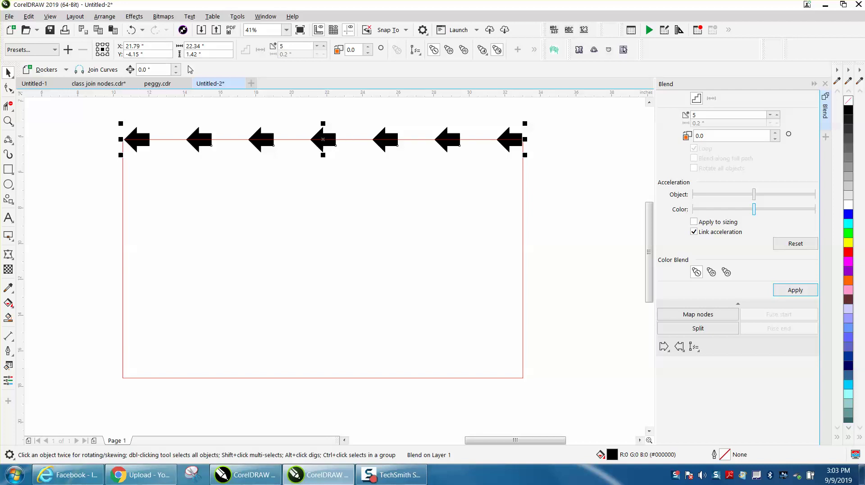
Copy the top arrow row to the bottom edge and set a spare arrow copy right of the rectangle.
left_click_drag(325, 135, 330, 379)
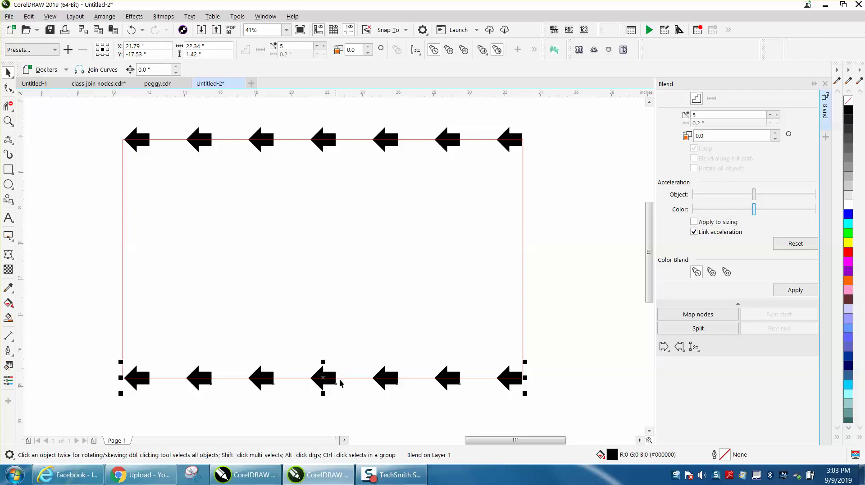
left_click(601, 362)
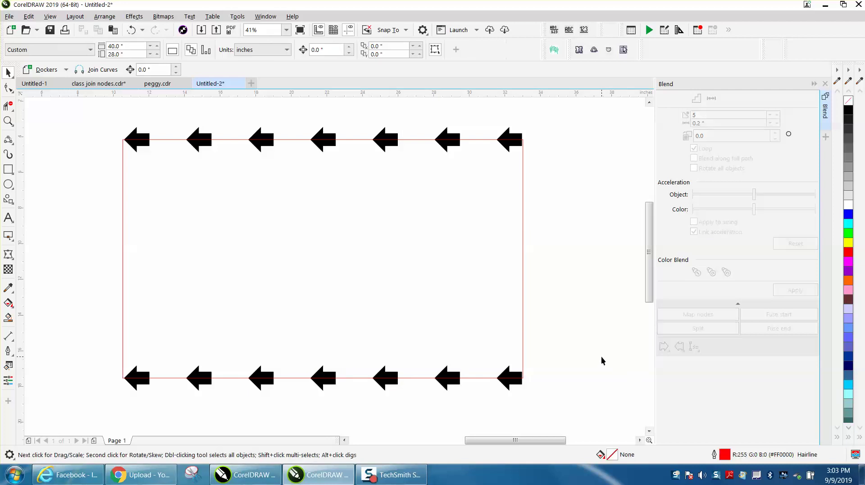
left_click(512, 150)
left_click(453, 143)
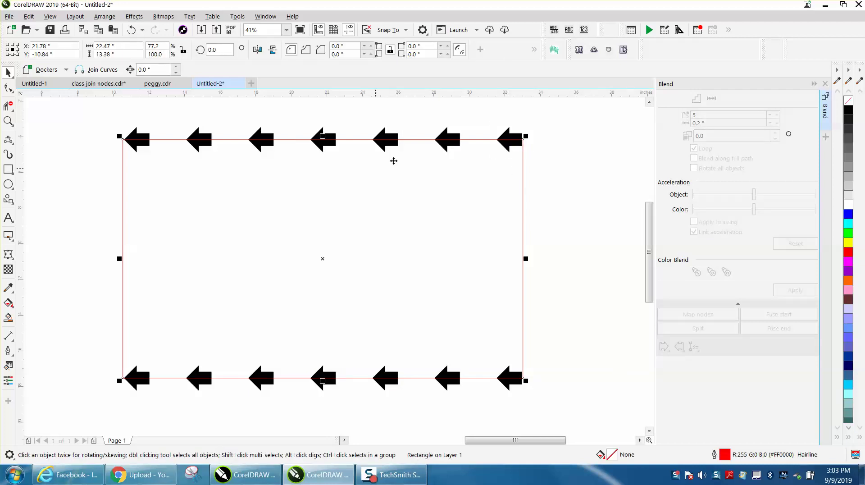
left_click(541, 128)
left_click(514, 138)
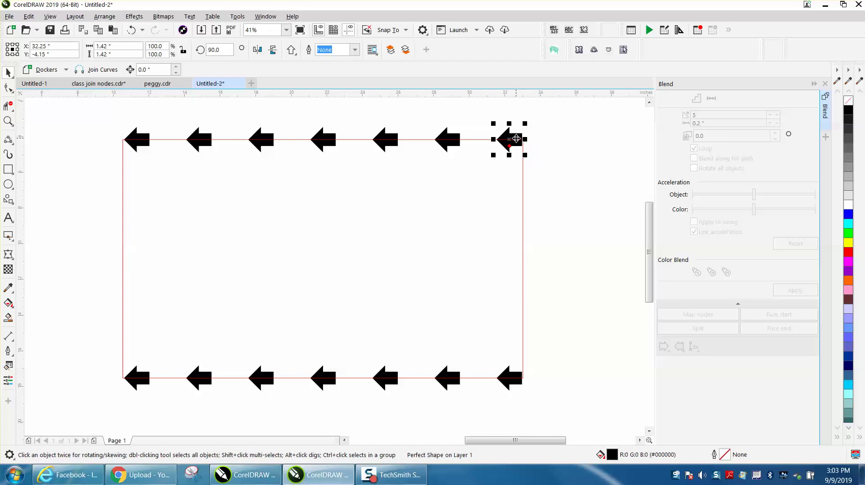
left_click_drag(514, 137, 563, 204)
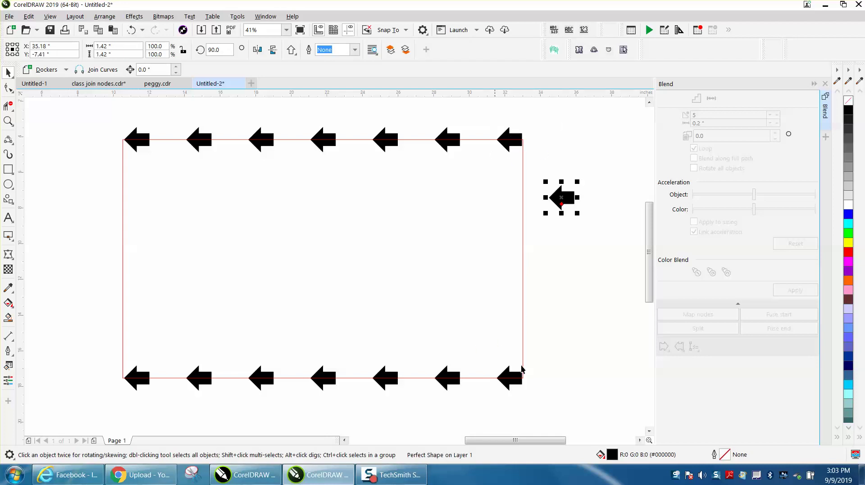
Group the bottom arrow row and mirror it so its arrows point right.
left_click_drag(103, 352, 582, 418)
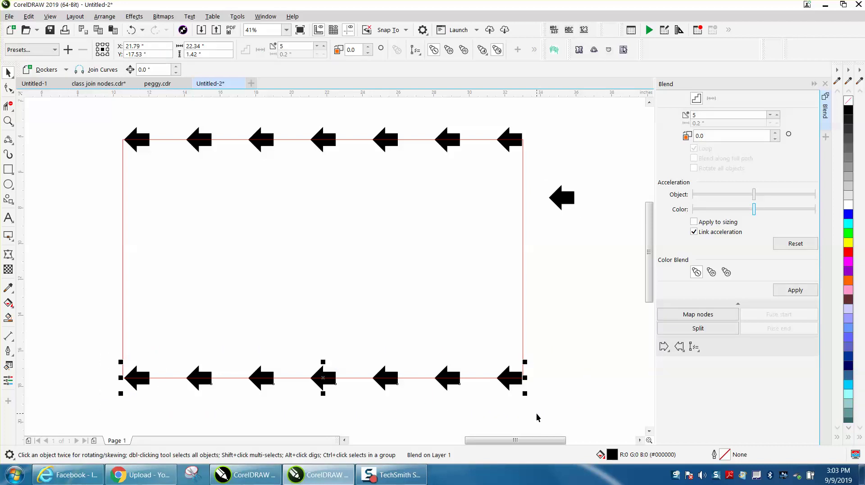
key("ctrl+g")
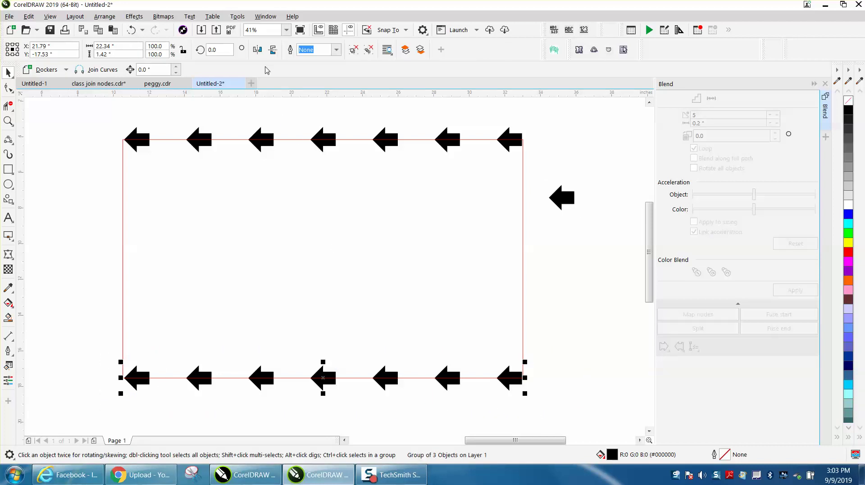
left_click(257, 51)
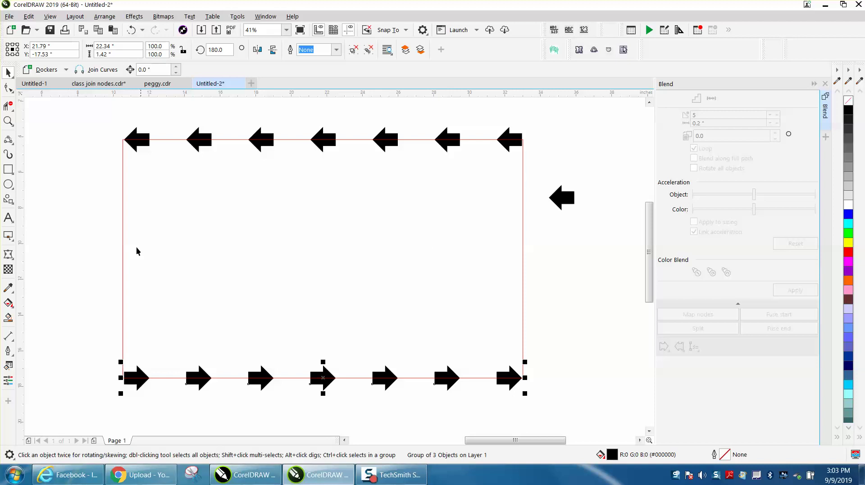
left_click(570, 202)
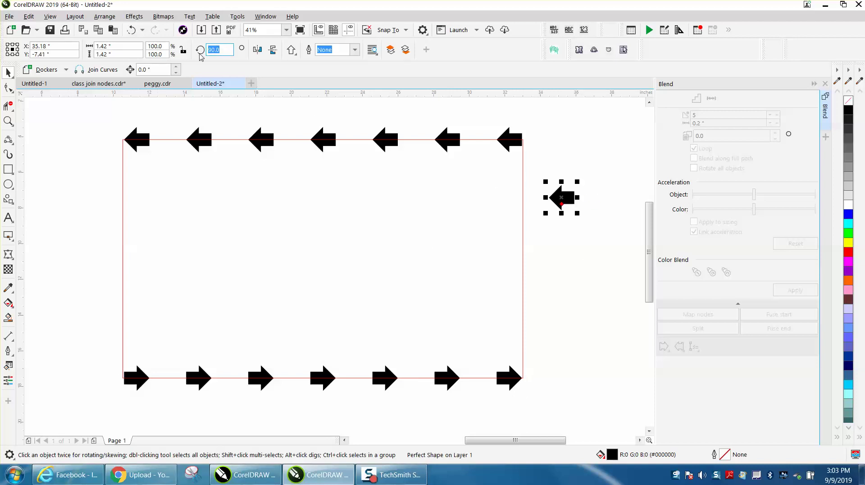
Rotate the spare arrow to 0°, copy it to the bottom-right corner, and blend them with 3 steps, grouped.
type("0")
key("Return")
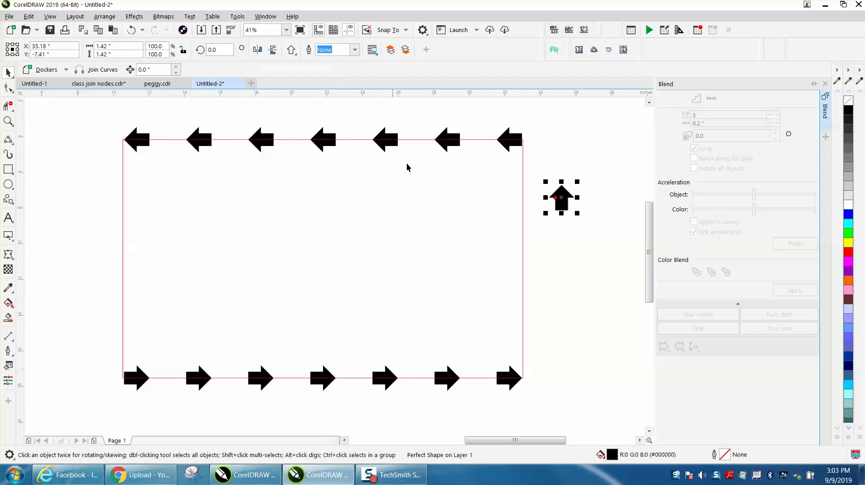
left_click_drag(562, 200, 528, 180)
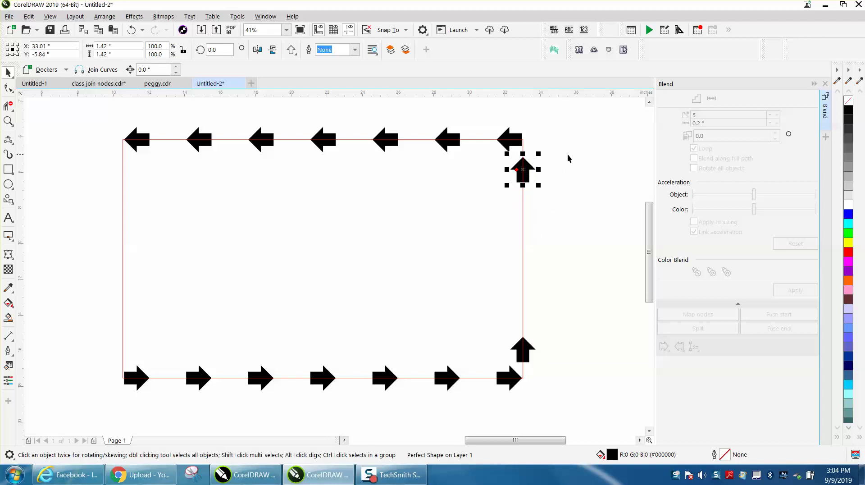
left_click_drag(569, 156, 492, 369)
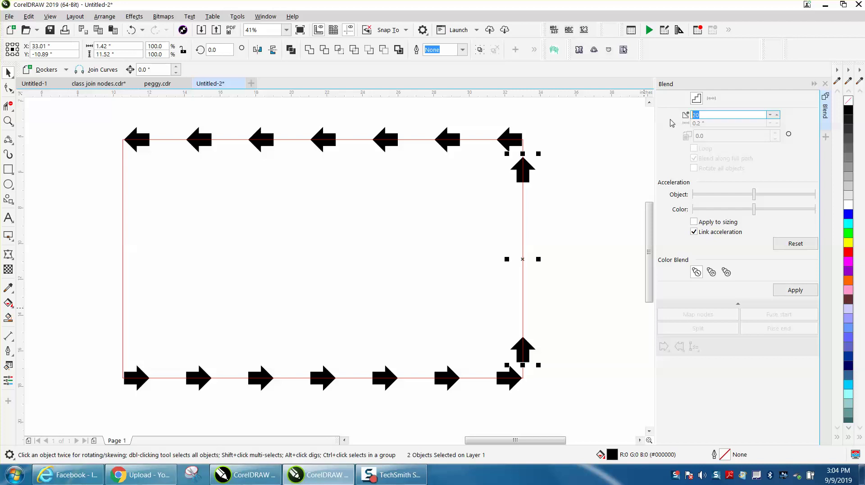
type("3")
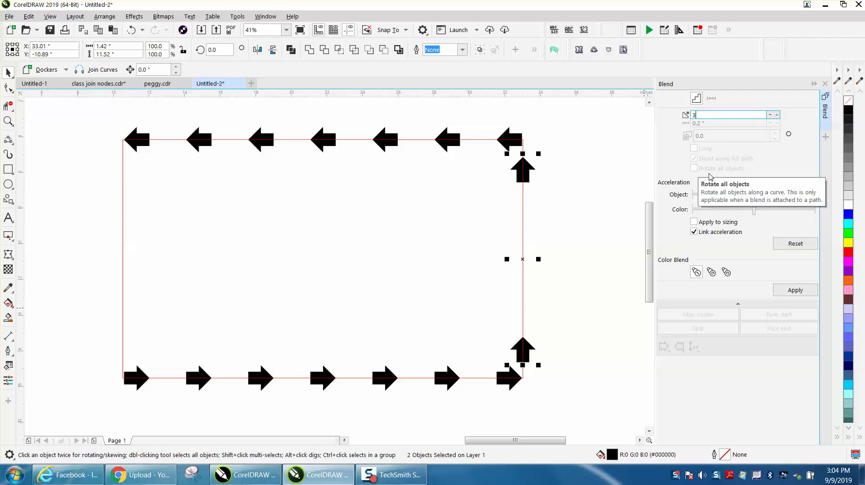
left_click(795, 290)
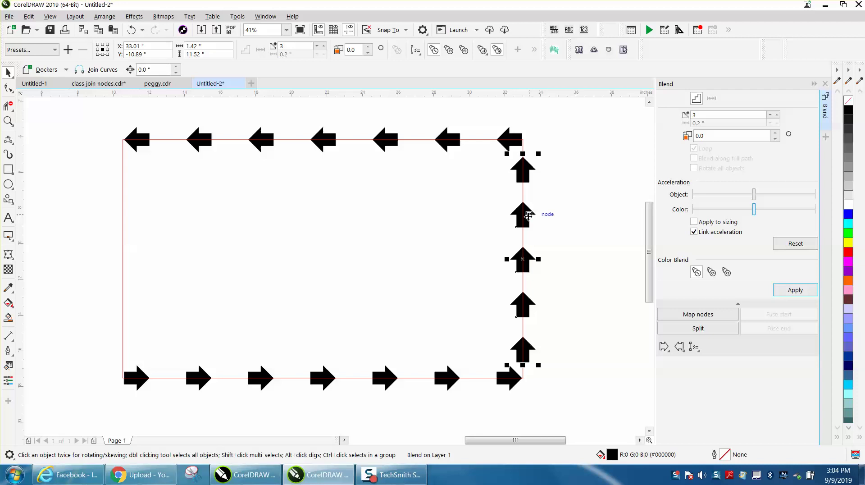
key("ctrl+k")
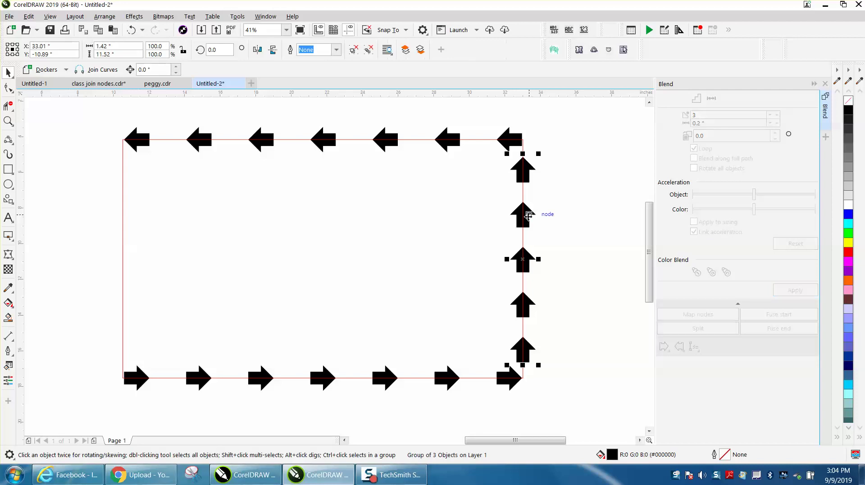
Copy the right-edge arrow column to the left edge and mirror it vertically to point down.
left_click(526, 258, "ctrl")
left_click(527, 259)
left_click_drag(529, 259, 133, 229)
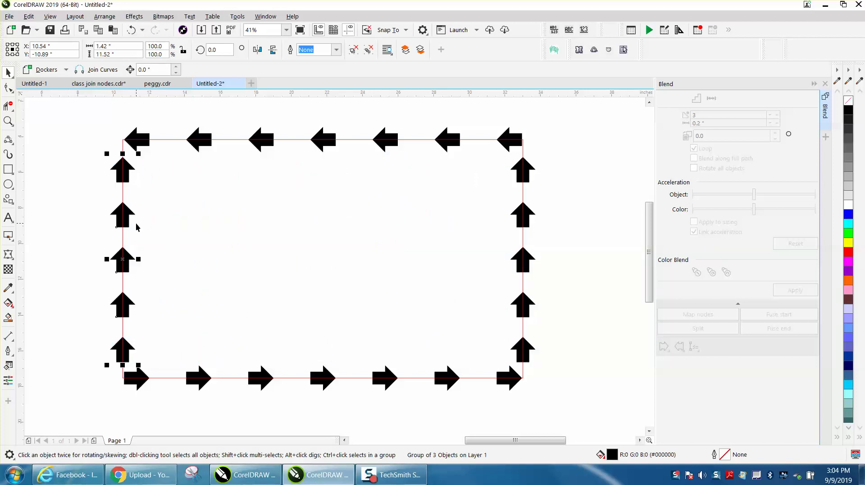
left_click(275, 52)
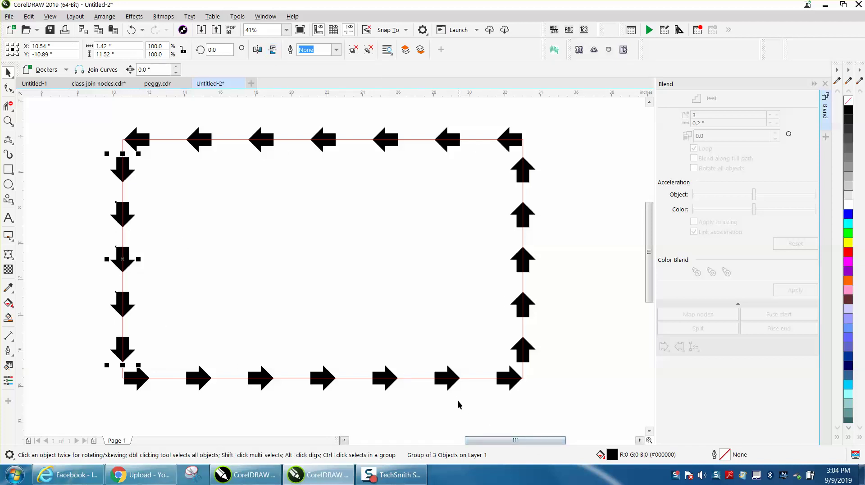
Delete the red rectangle, leaving only the arrow border.
left_click(449, 385)
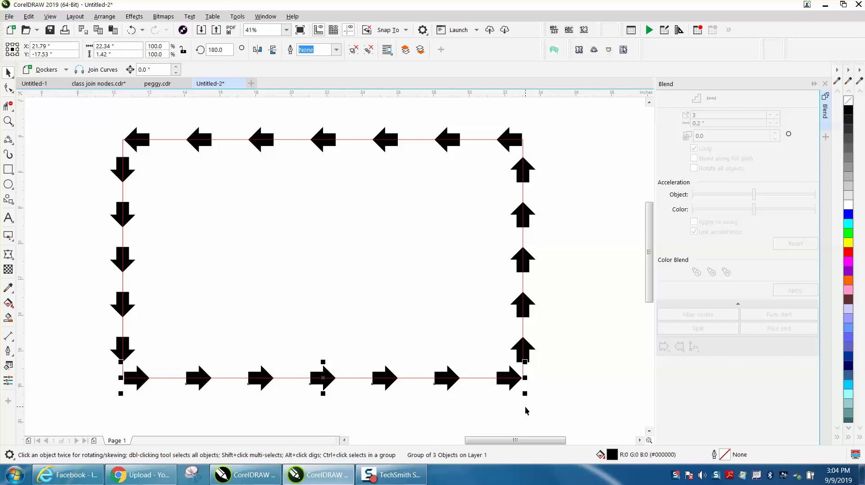
left_click(289, 139)
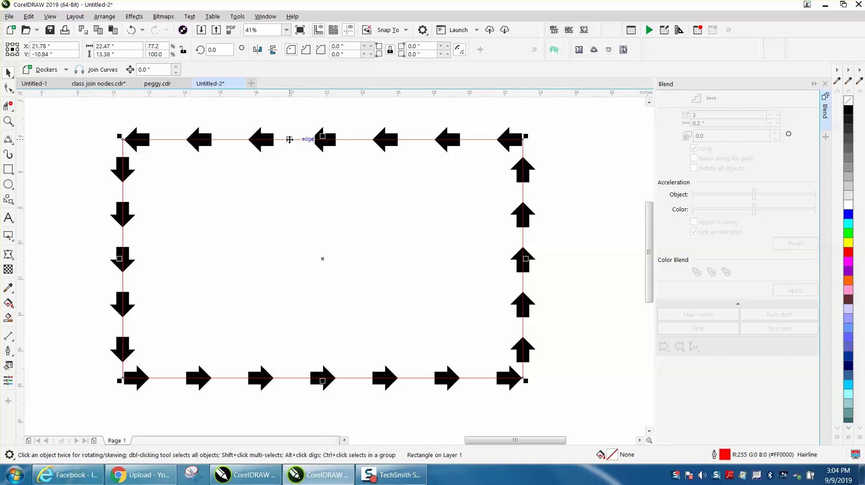
key("Delete")
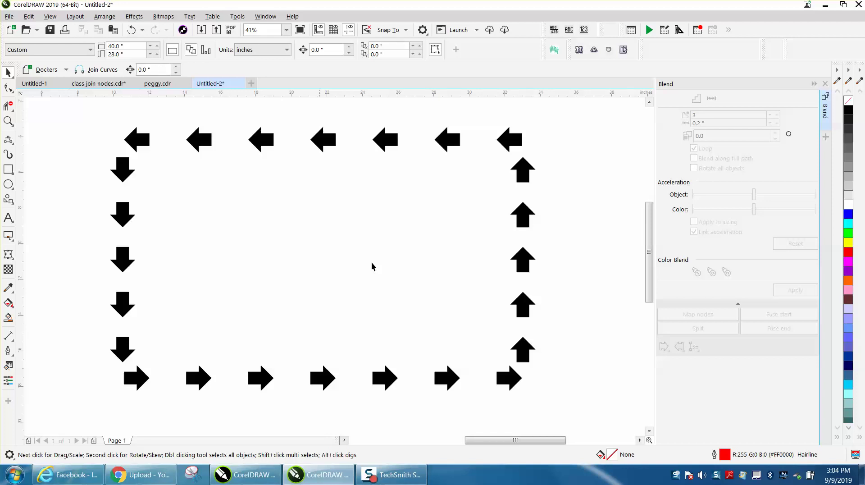
Move the L-shaped arrow near the page's top-right corner, restoring an accidentally deleted arrow column.
scroll(395, 216, "down", 2)
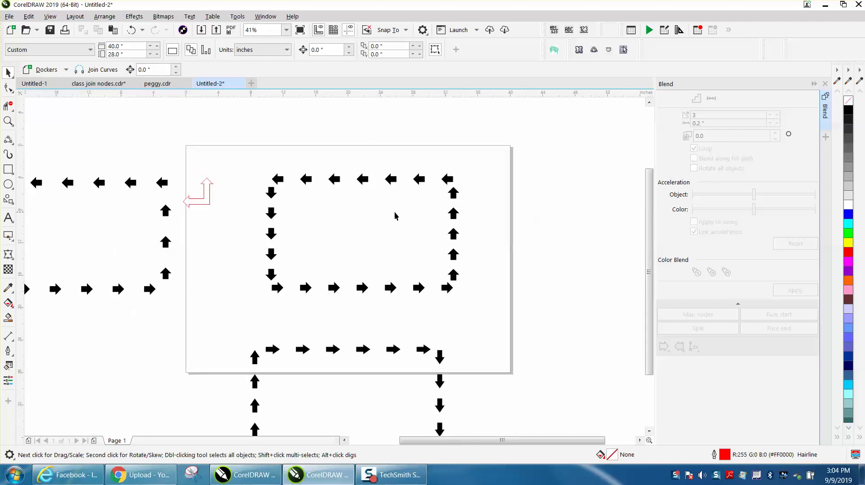
left_click_drag(206, 204, 499, 185)
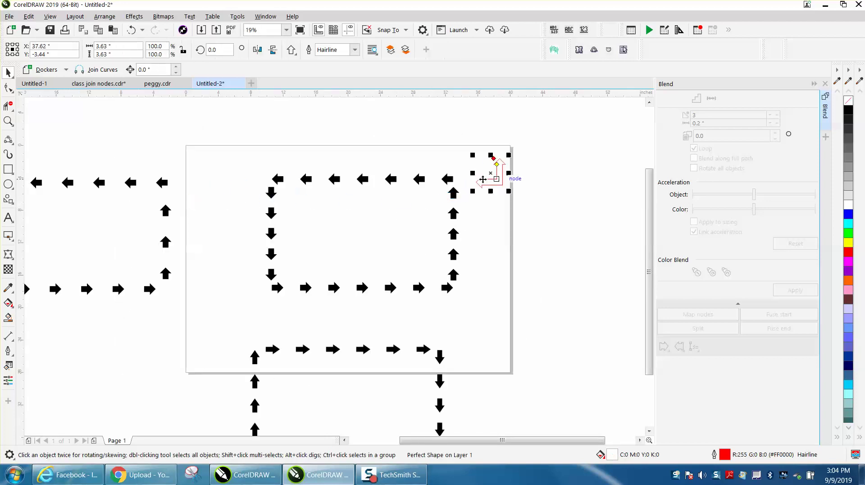
left_click(453, 193)
key("Delete")
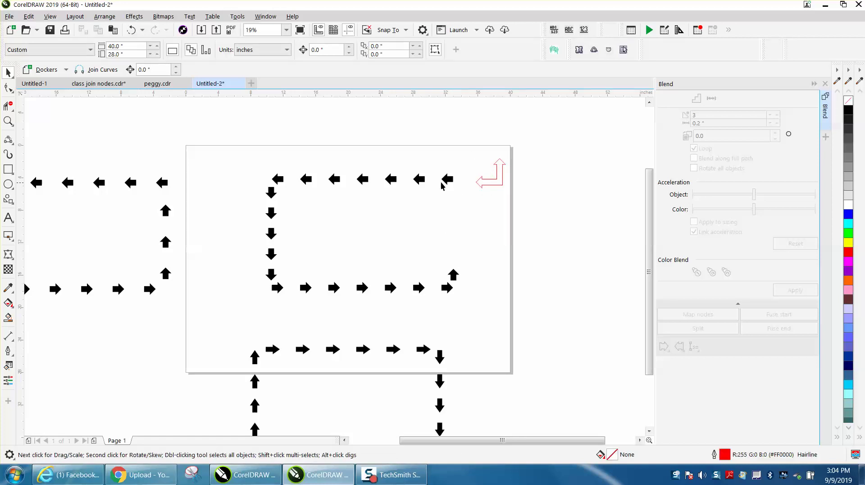
left_click(132, 32)
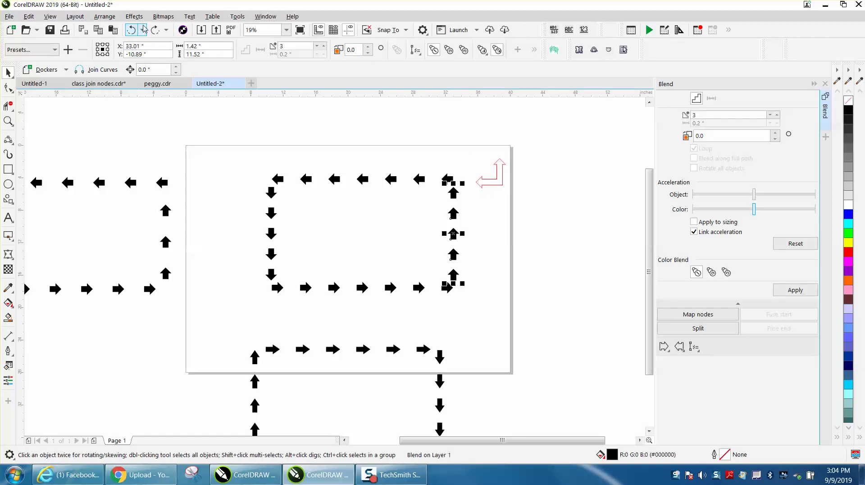
Break the top-row blend apart and delete its rightmost arrow.
left_click(105, 16)
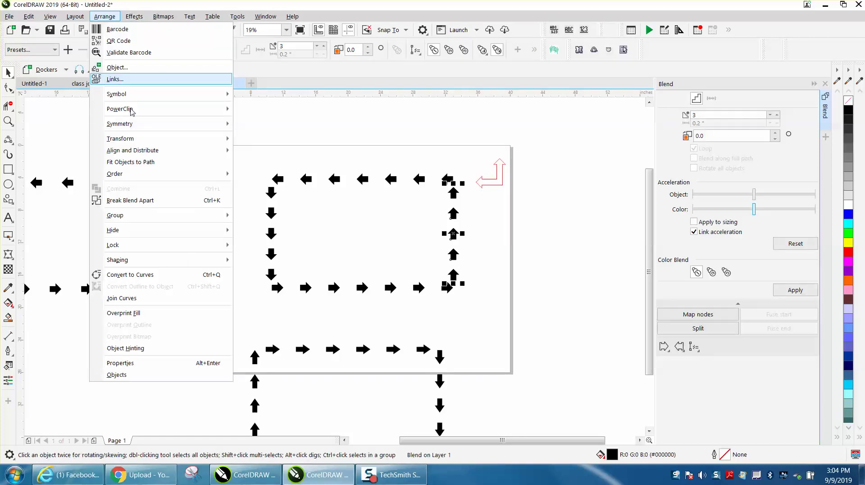
left_click(133, 201)
left_click(455, 193)
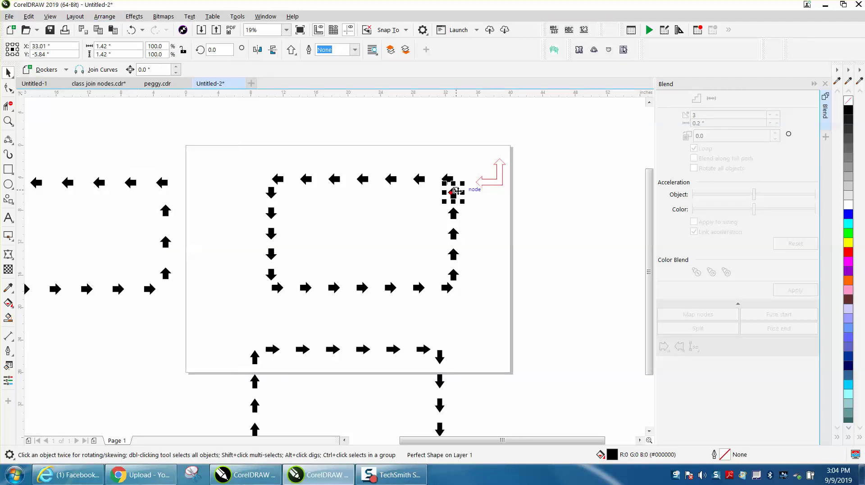
key("Delete")
left_click(451, 180)
key("Delete")
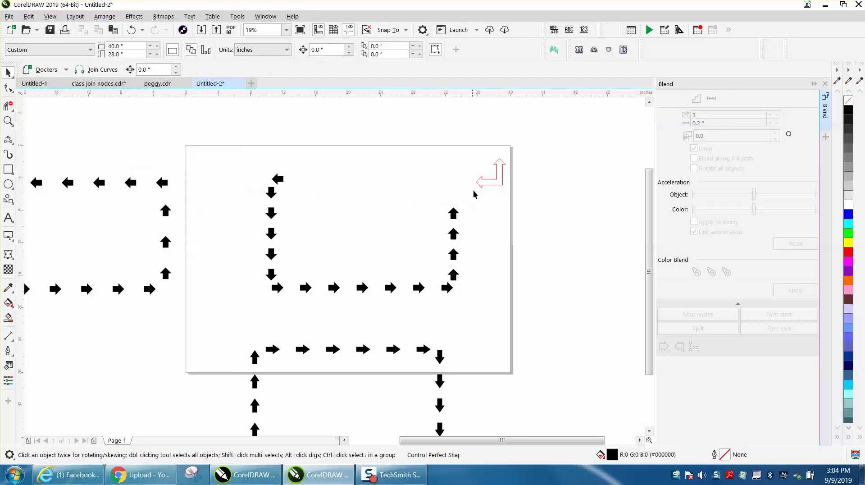
left_click(137, 32)
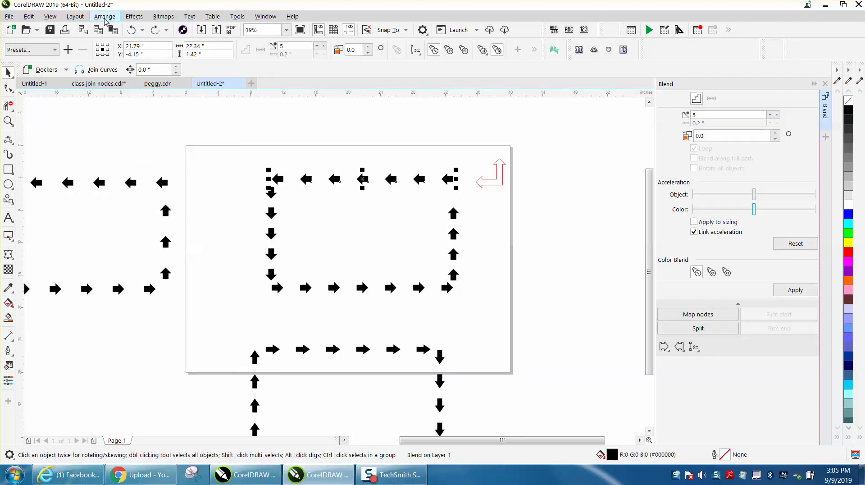
left_click(104, 16)
left_click(143, 200)
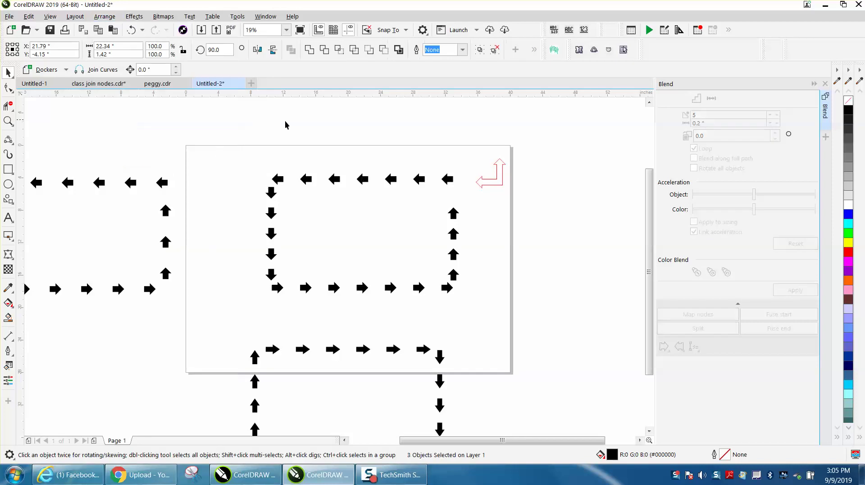
left_click(448, 178)
key("Delete")
Rotate the red L-shaped arrow 90° and move it into the border's top-right corner.
left_click(495, 184)
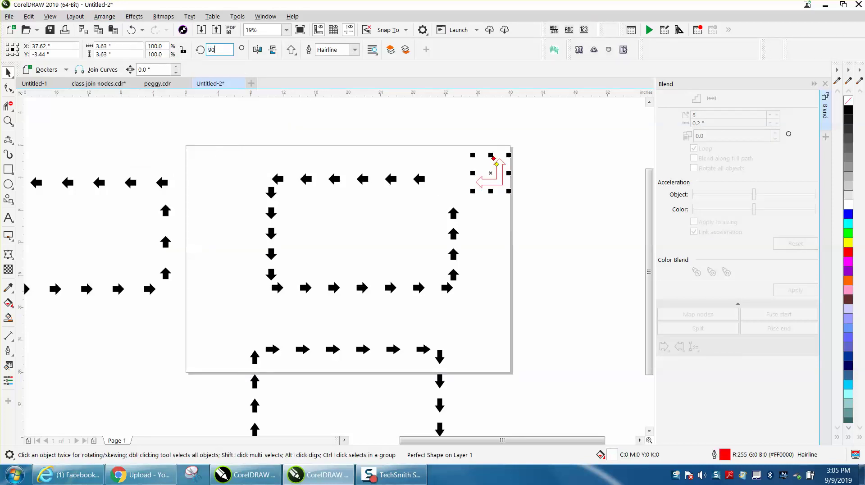
type("90")
key("Return")
left_click_drag(470, 170, 447, 192)
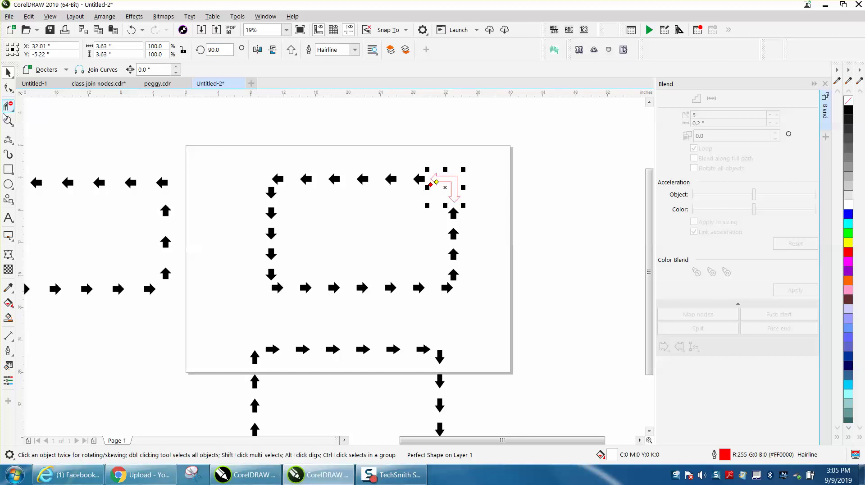
Fill the L-shaped corner arrow black, remove its red outline, and nudge it slightly left.
left_click(9, 120)
left_click_drag(361, 149, 552, 263)
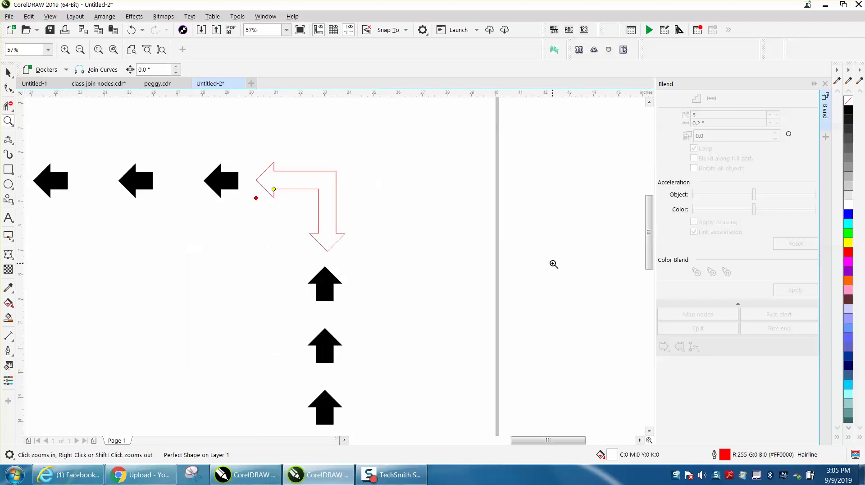
left_click(8, 72)
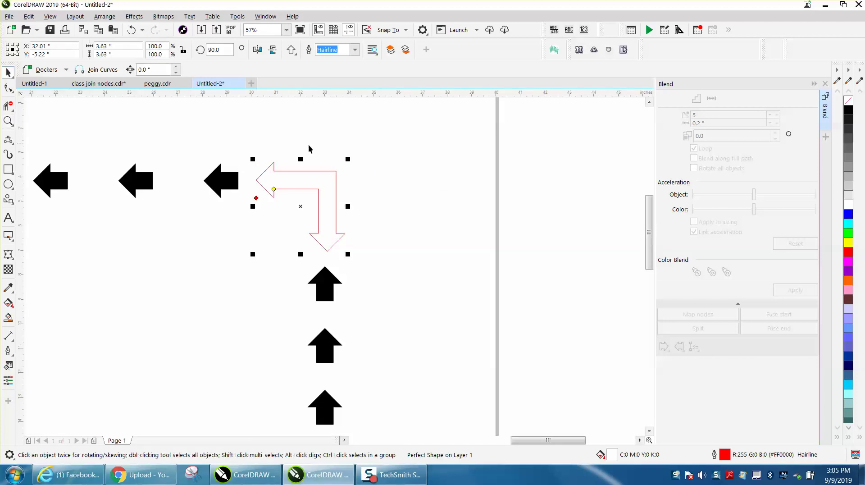
left_click(849, 112)
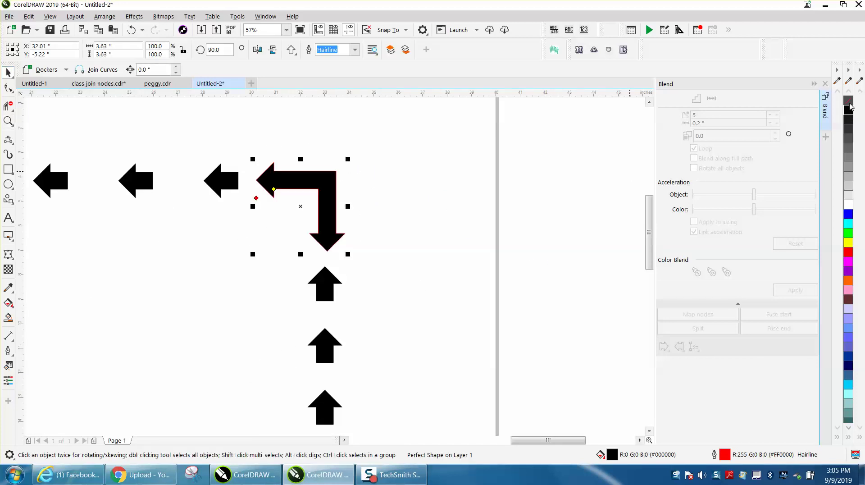
right_click(848, 100)
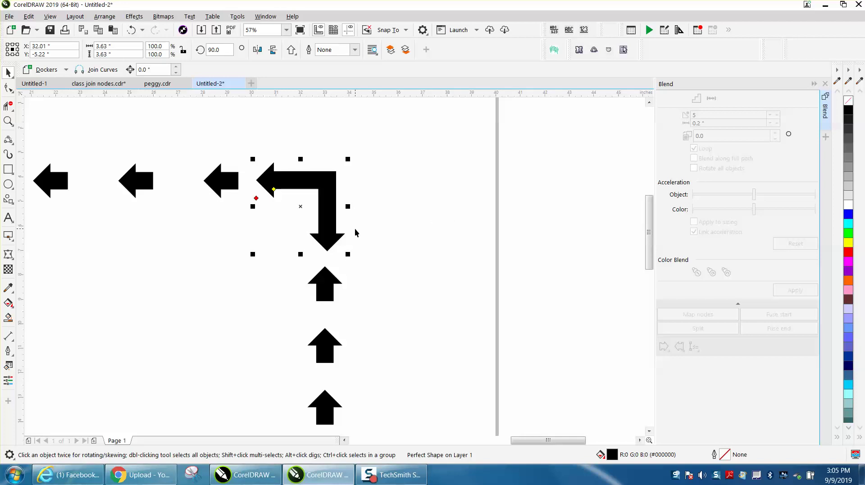
left_click(370, 211)
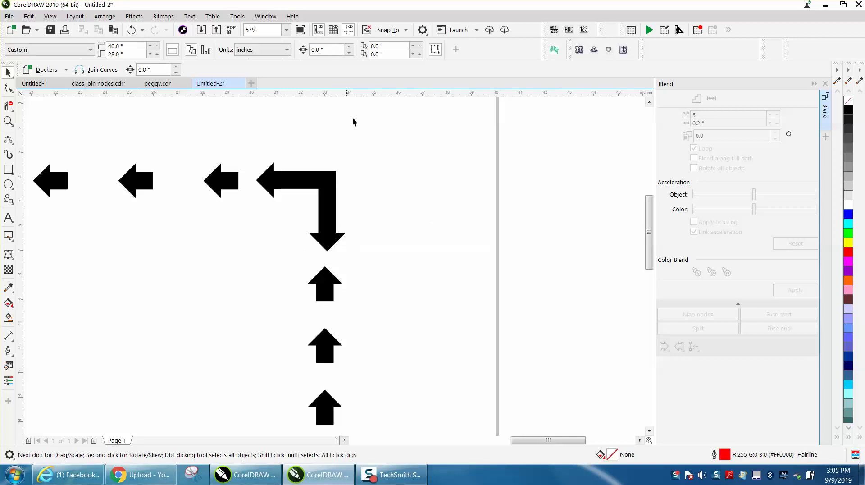
left_click(330, 225)
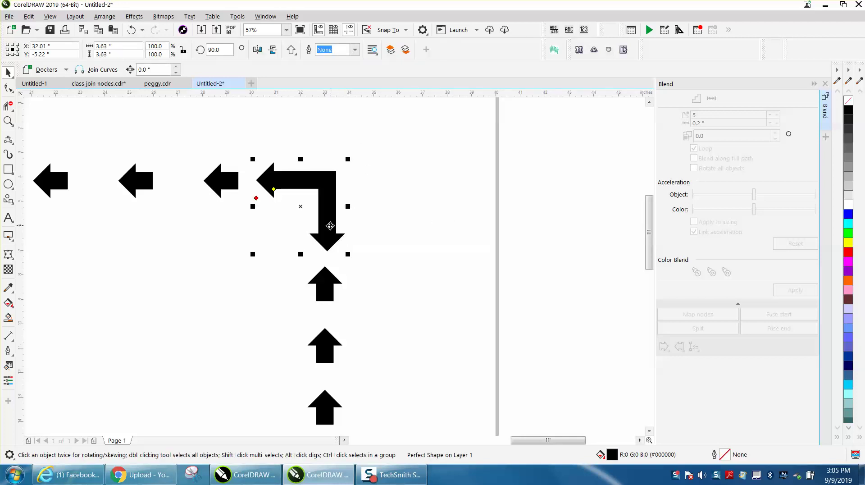
left_click_drag(331, 226, 327, 226)
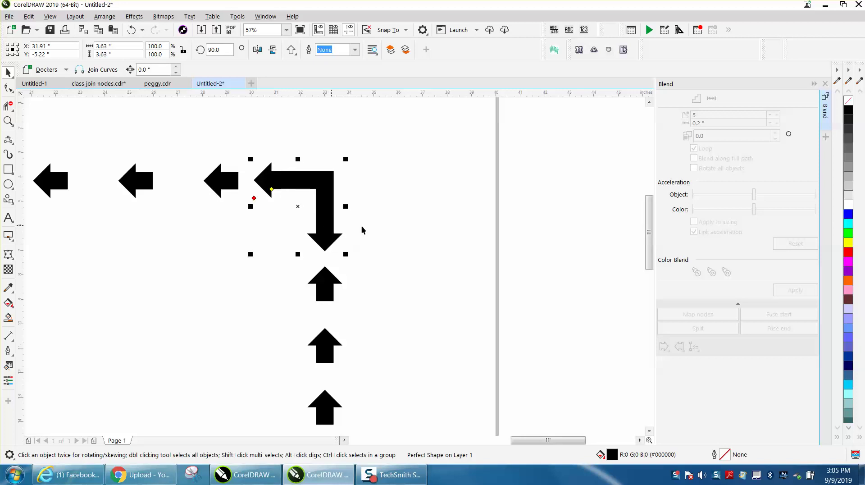
scroll(408, 243, "down", 4)
left_click(423, 259)
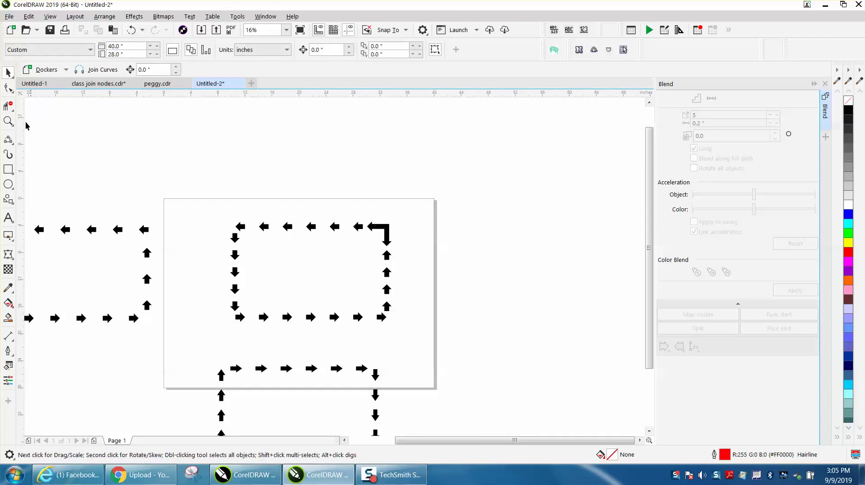
Zoom in on the top-right corner arrow and make it unfilled with a black outline.
left_click(8, 121)
left_click_drag(363, 212, 464, 288)
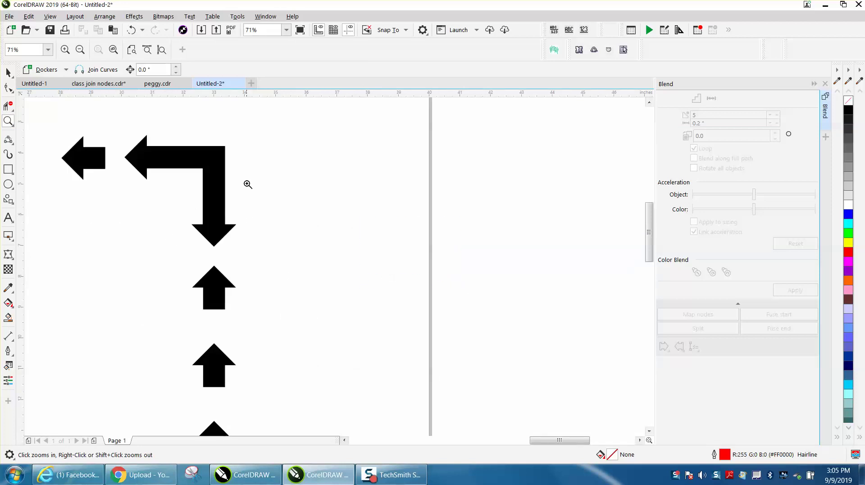
left_click(9, 72)
left_click(202, 167)
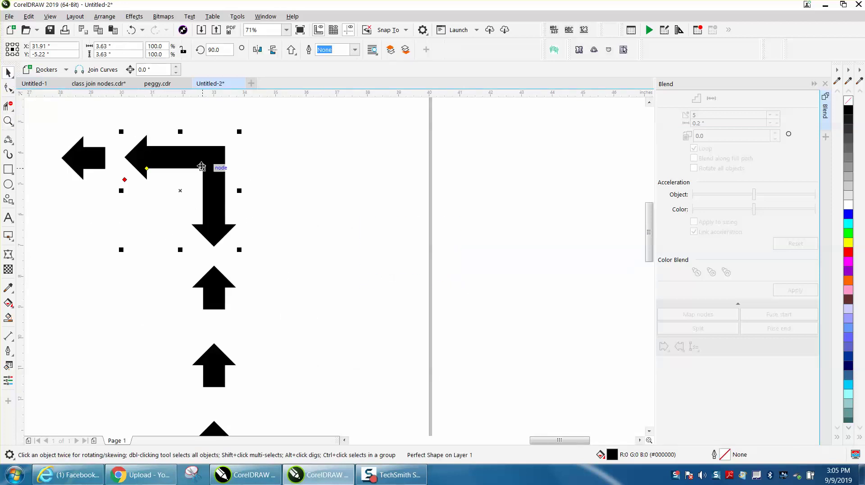
left_click(849, 100)
right_click(848, 110)
Draw a short 2-Point Line across the vertical leg and delete the stray diagonal line.
left_click(9, 139)
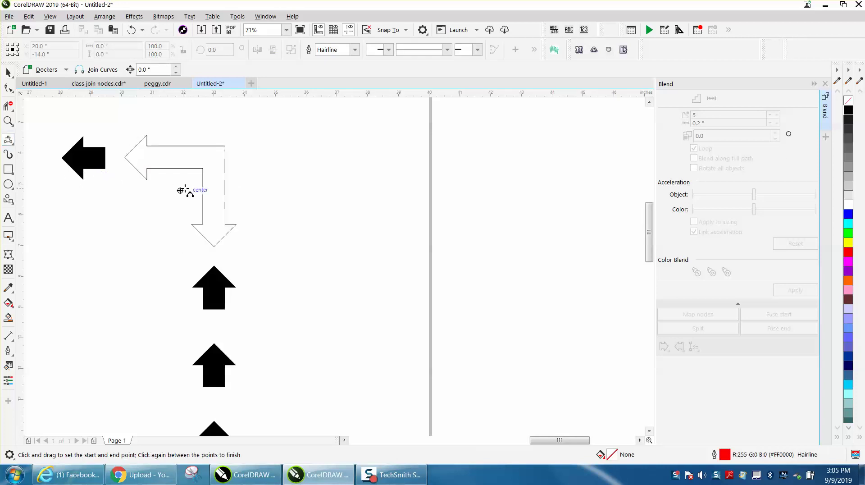
left_click(12, 143)
left_click(47, 155)
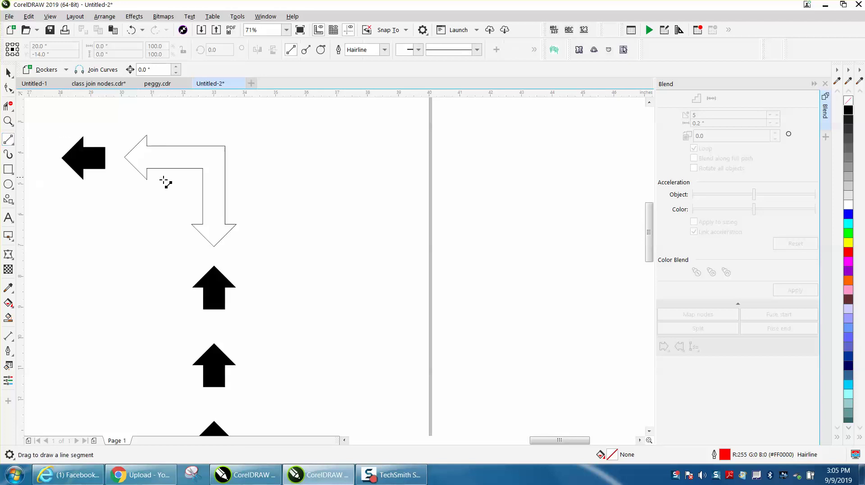
left_click_drag(133, 143, 284, 183)
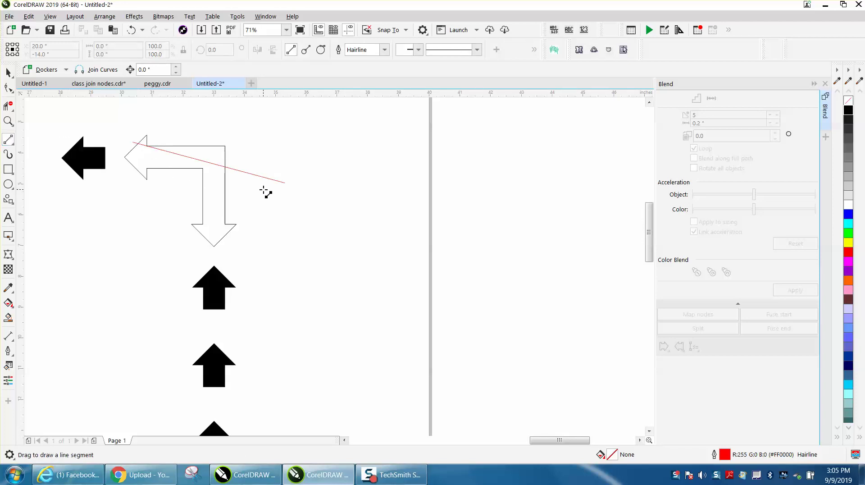
left_click_drag(199, 180, 246, 180)
key("space")
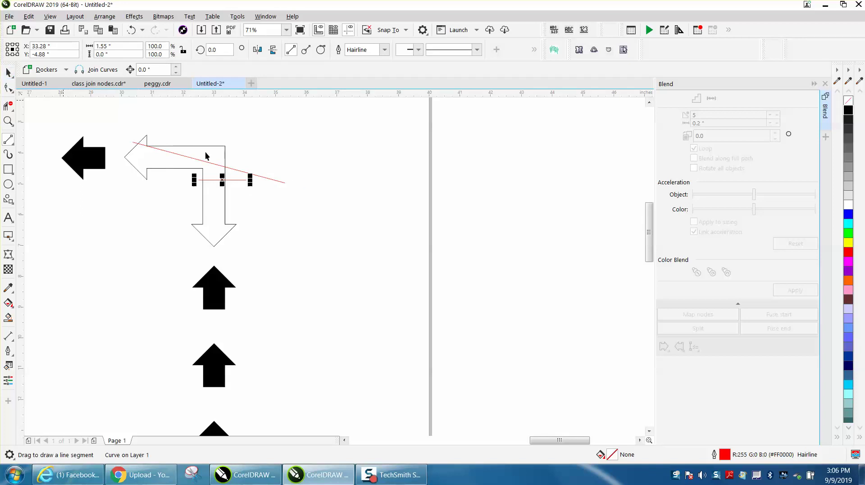
left_click(261, 180)
left_click(267, 178)
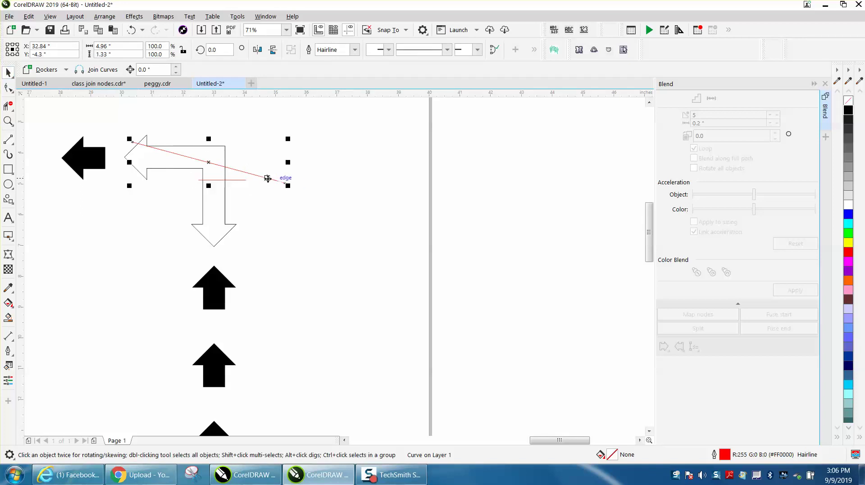
key("Delete")
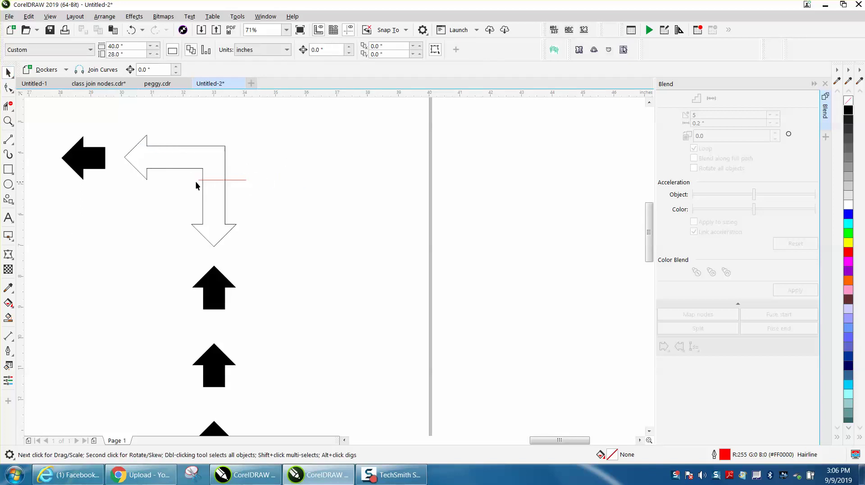
Smart Fill the arrow's horizontal part black and remove the leftover down-arrow's outline.
left_click(9, 318)
left_click(207, 165)
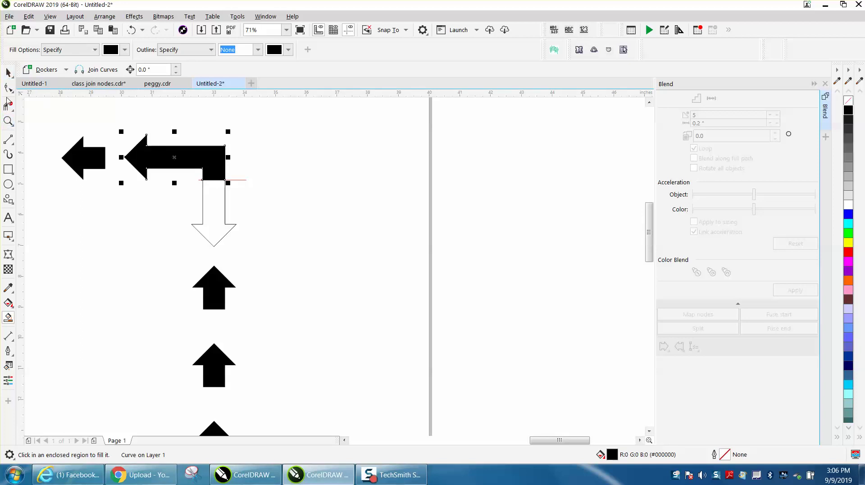
left_click(9, 72)
left_click_drag(119, 120, 213, 224)
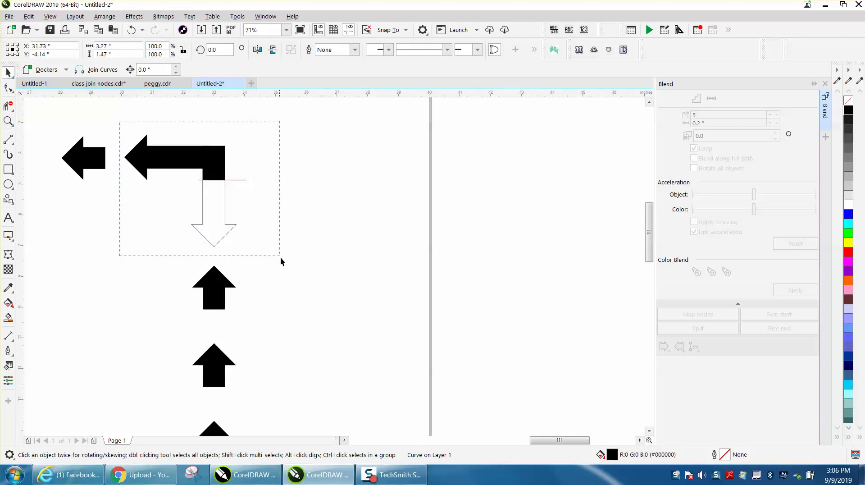
left_click_drag(280, 257, 280, 257)
right_click(848, 100)
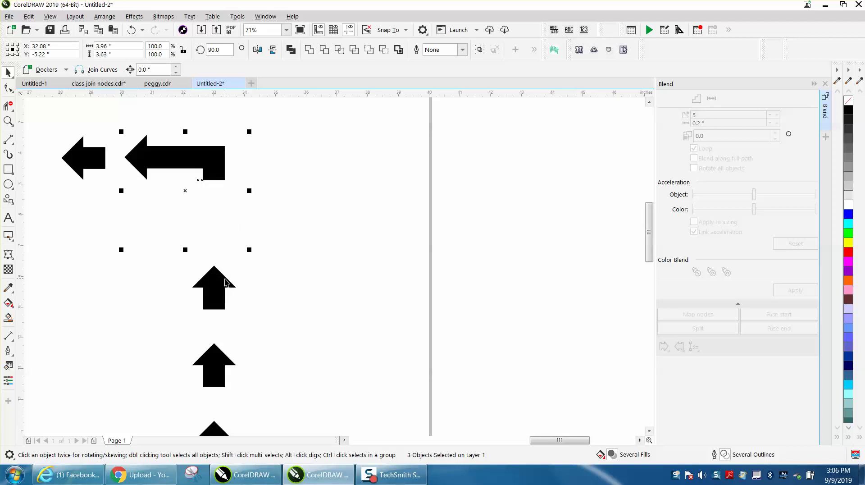
Zoom out and marquee-select the whole arrow border.
left_click(225, 281)
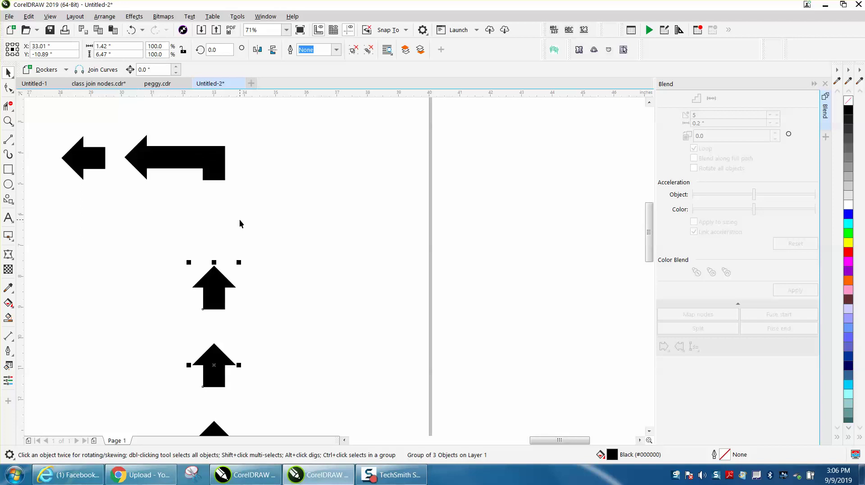
scroll(239, 219, "down", 2)
scroll(273, 229, "down", 1)
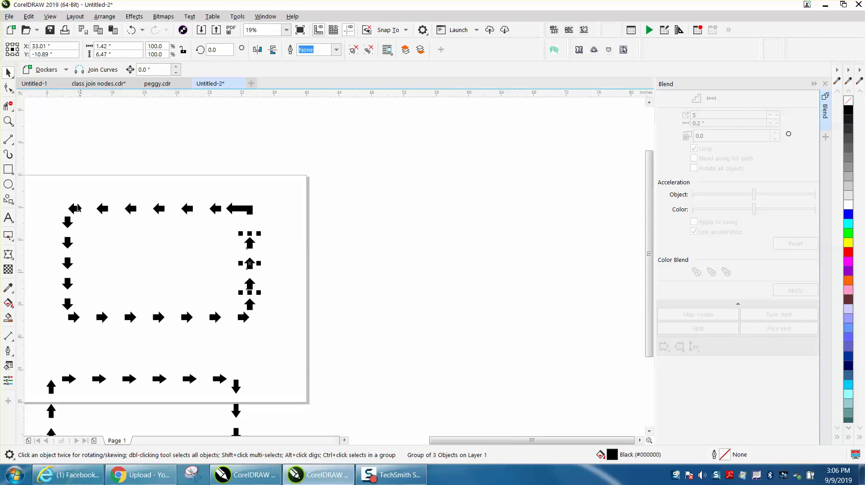
left_click_drag(51, 184, 320, 346)
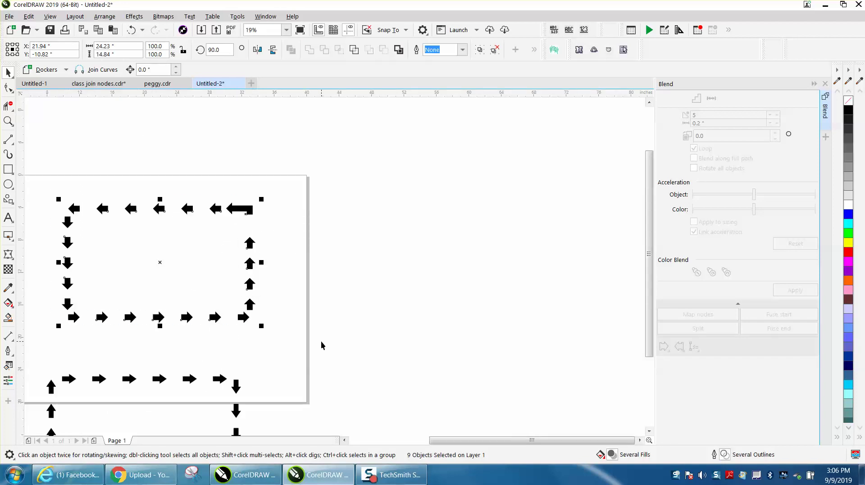